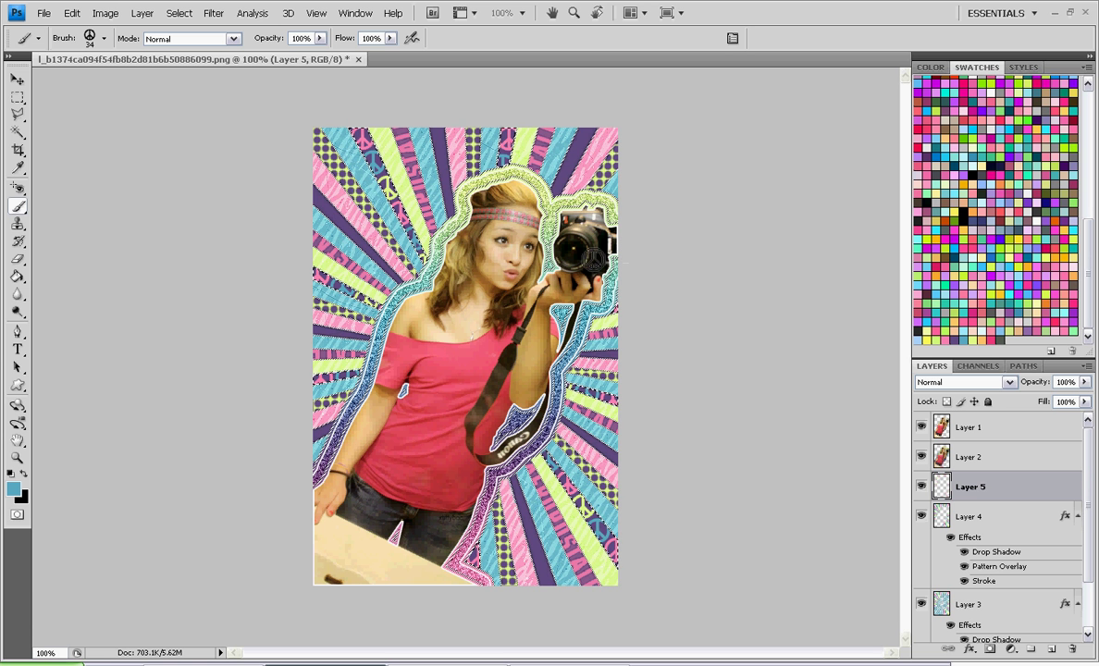
# Stamp the remaining blue peace signs along the selected purple rays on Layer 5.
pyautogui.click(502, 144)
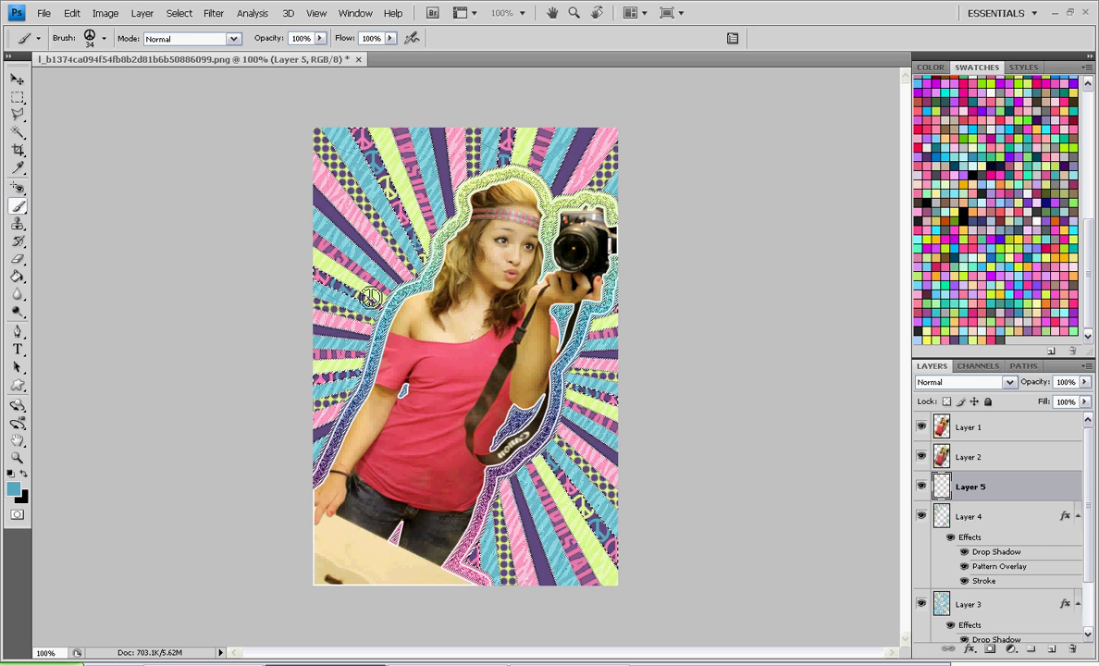
pyautogui.click(405, 185)
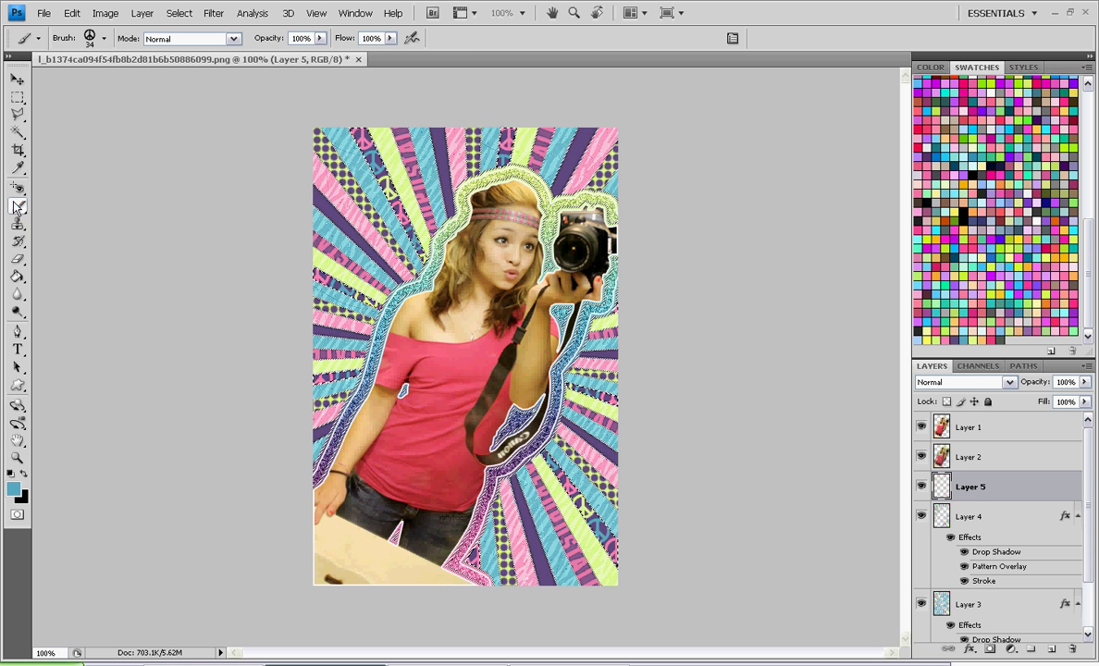
# Select the plain purple rays around the girl with the Magic Wand, adding each one to the selection.
pyautogui.click(19, 134)
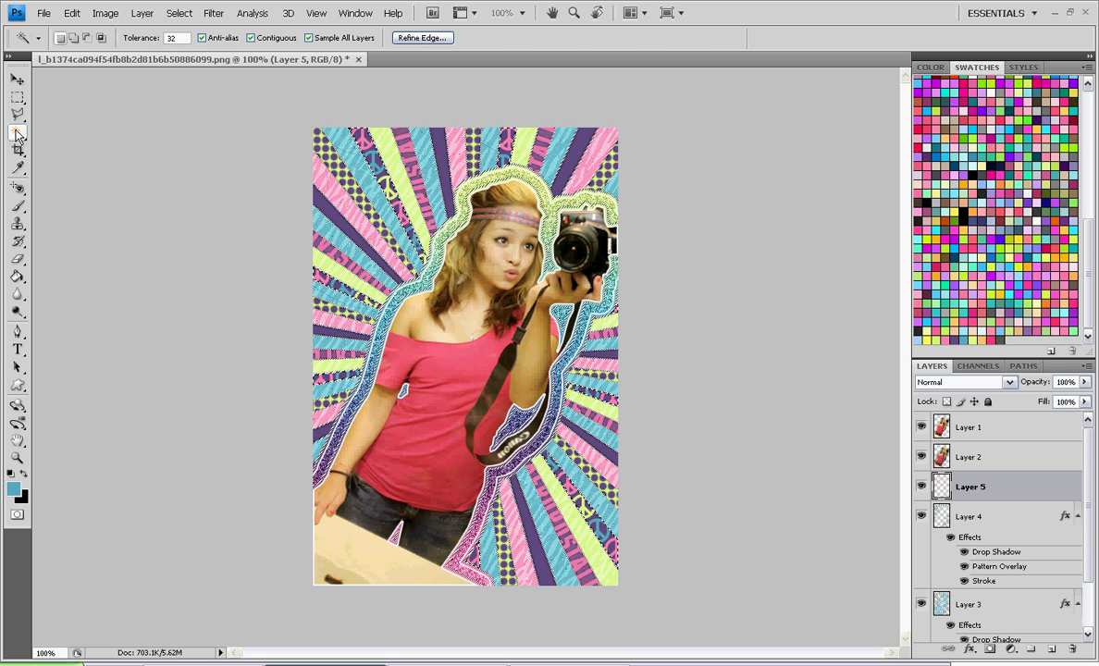
pyautogui.click(442, 148)
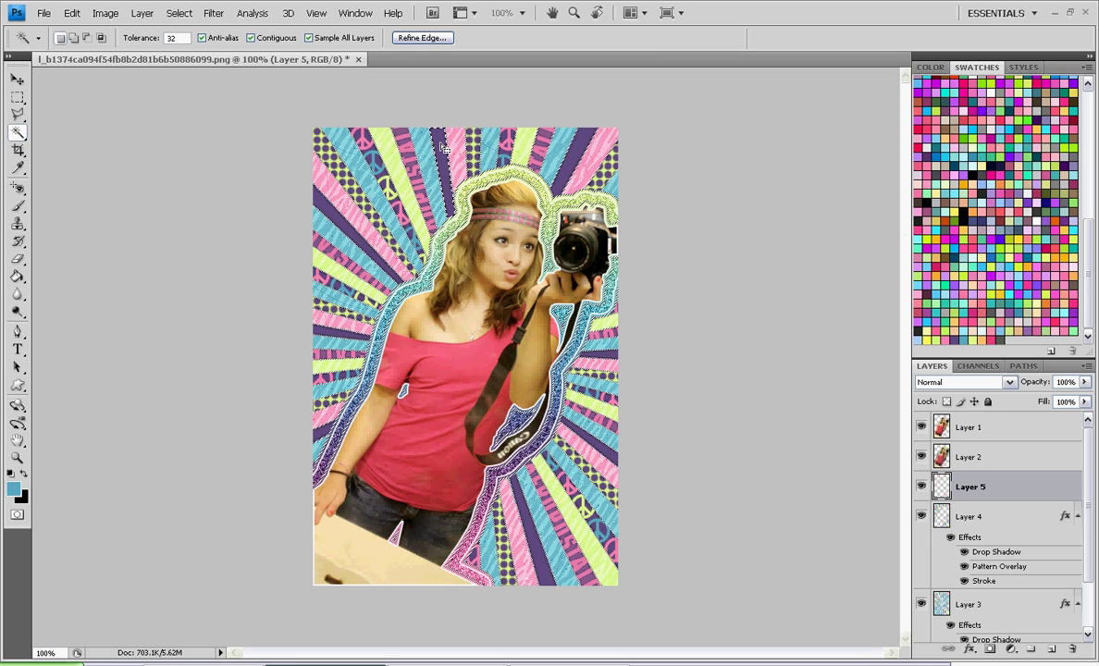
pyautogui.press('shift')
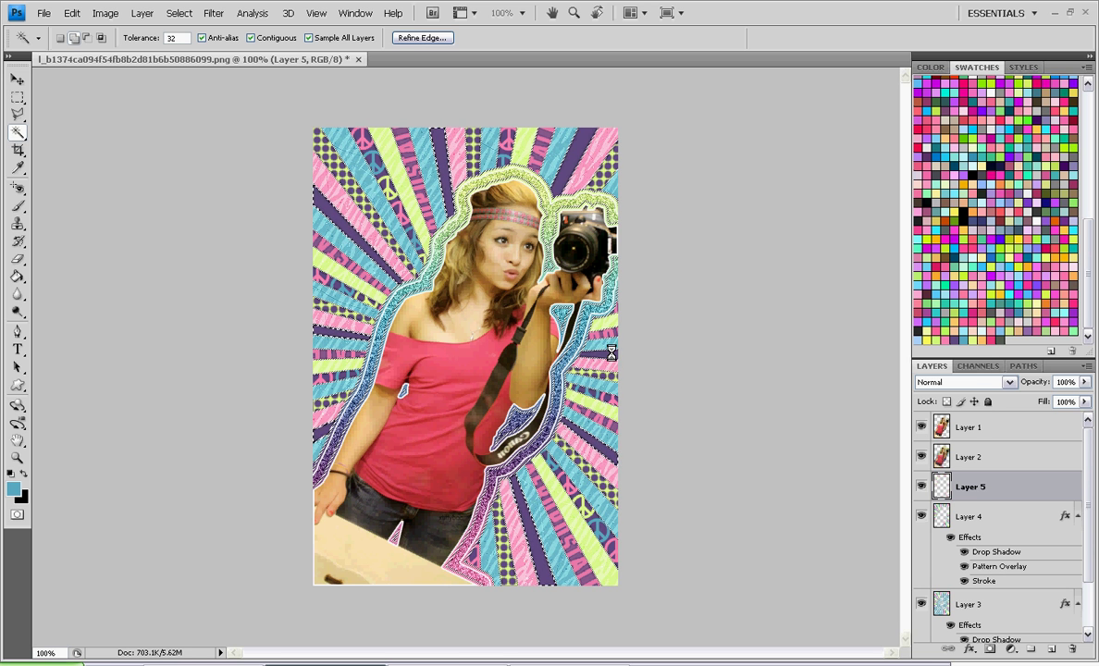
pyautogui.click(581, 146)
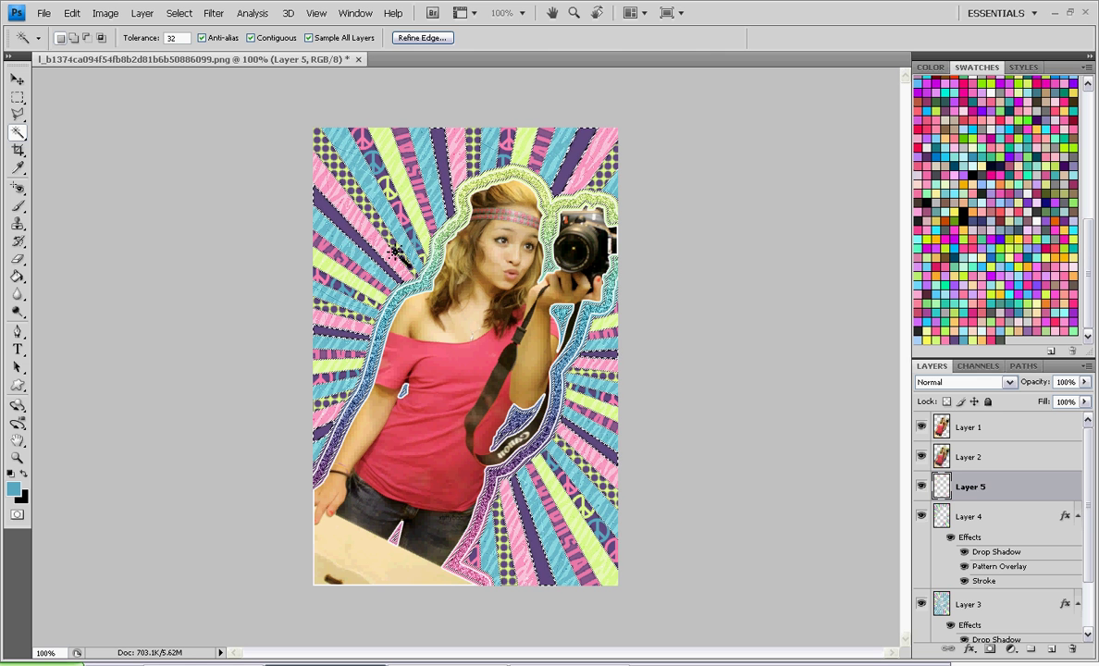
# Choose the heart-shaped brush and set its master diameter to 29 px.
pyautogui.click(18, 204)
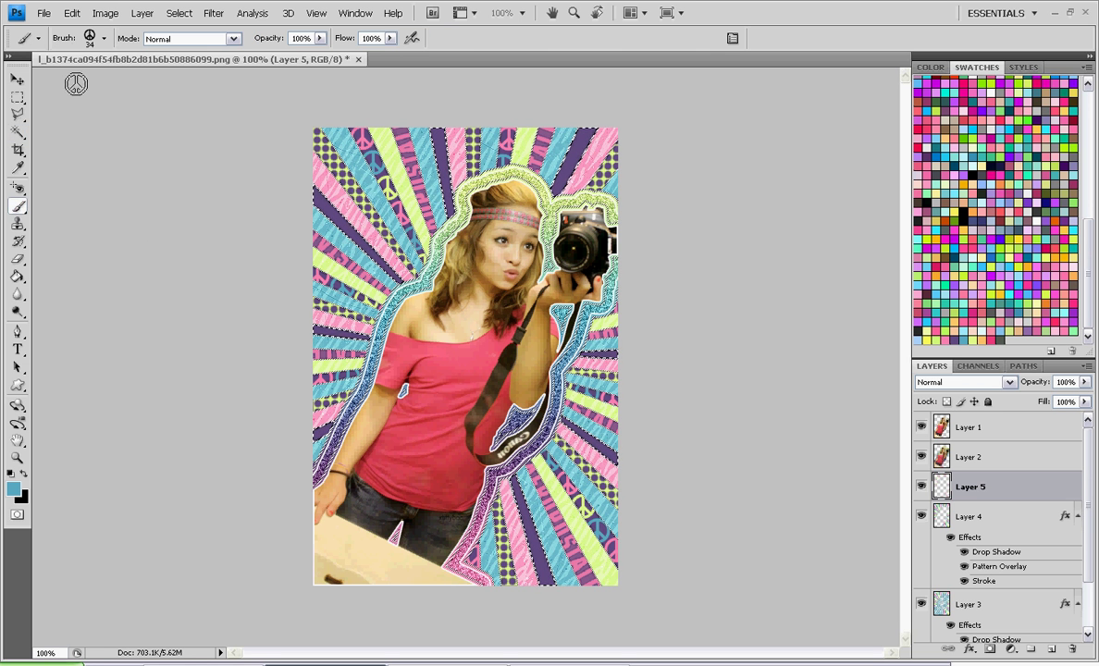
pyautogui.click(102, 38)
pyautogui.click(84, 174)
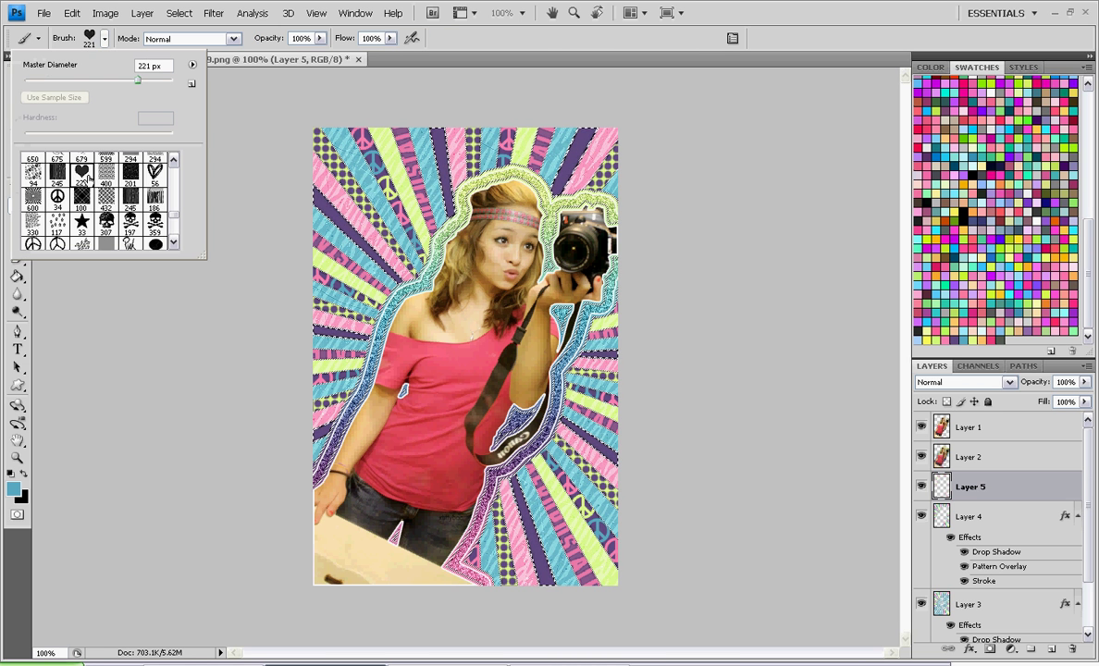
pyautogui.moveTo(136, 81); pyautogui.dragTo(39, 83)
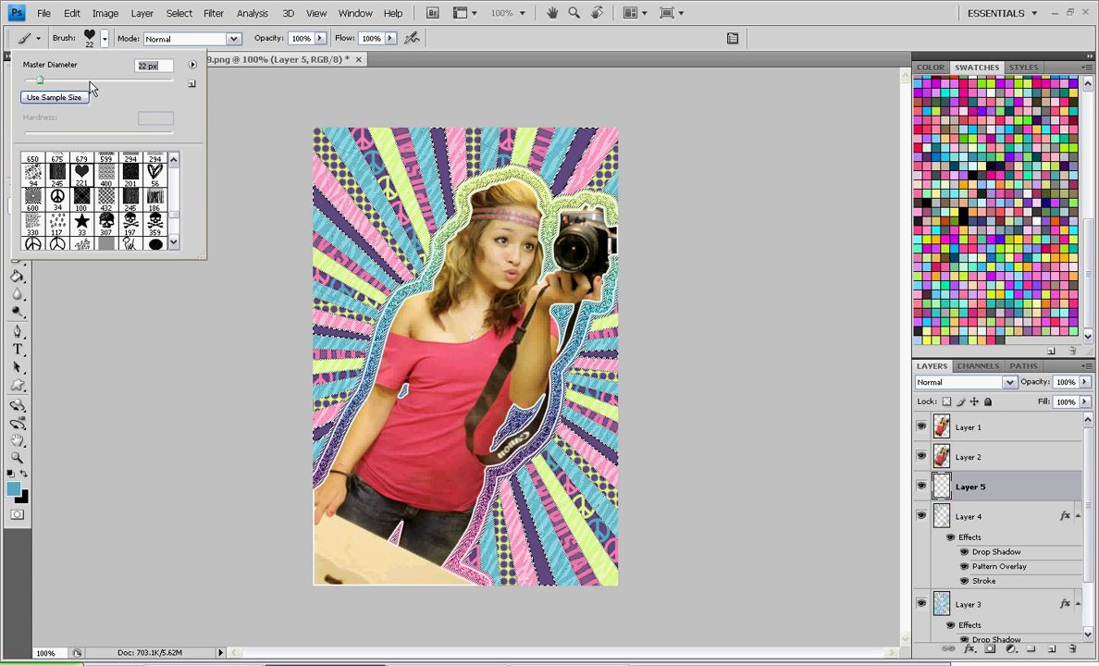
pyautogui.moveTo(41, 84); pyautogui.dragTo(46, 86)
# Stamp light green hearts at the outer ends of the selected purple rays.
pyautogui.click(917, 315)
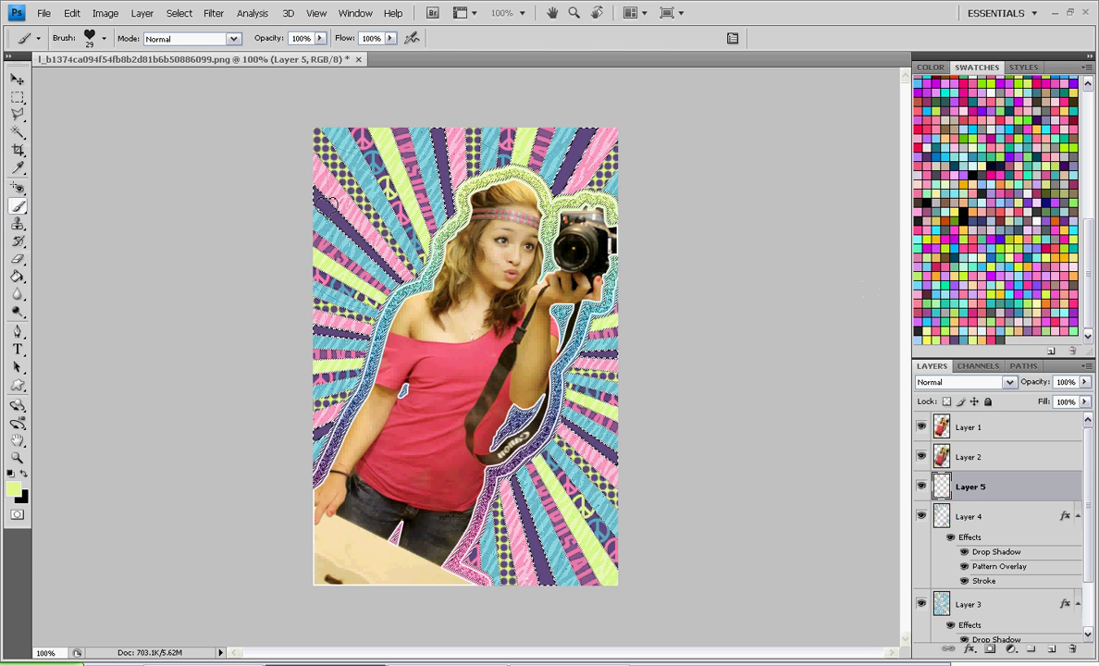
pyautogui.click(319, 199)
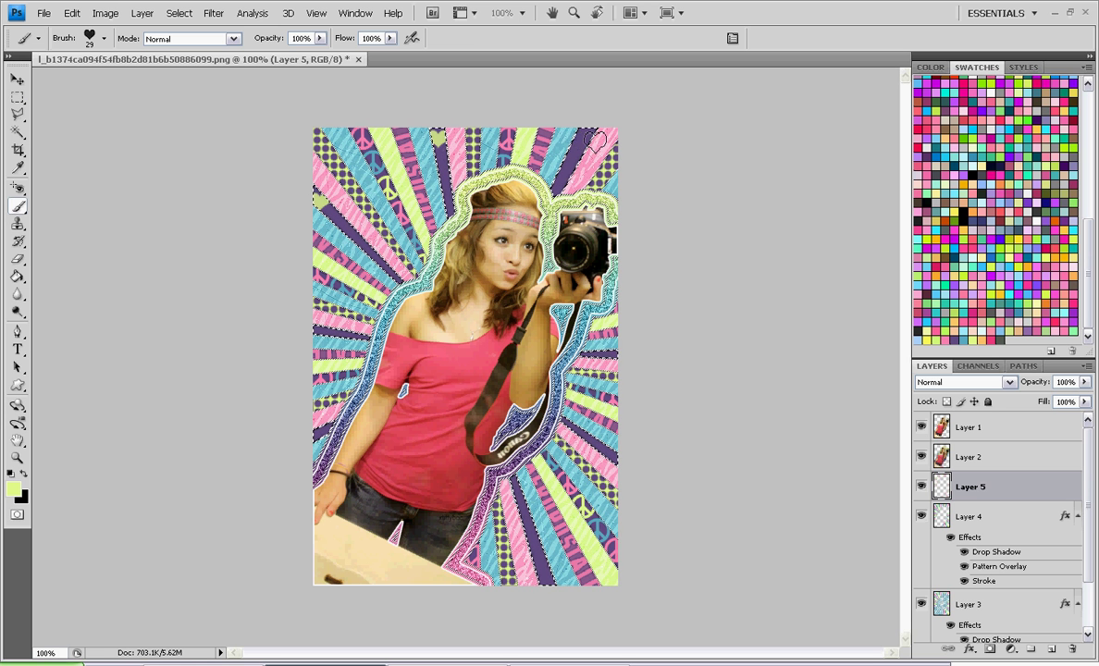
pyautogui.click(585, 139)
pyautogui.click(612, 454)
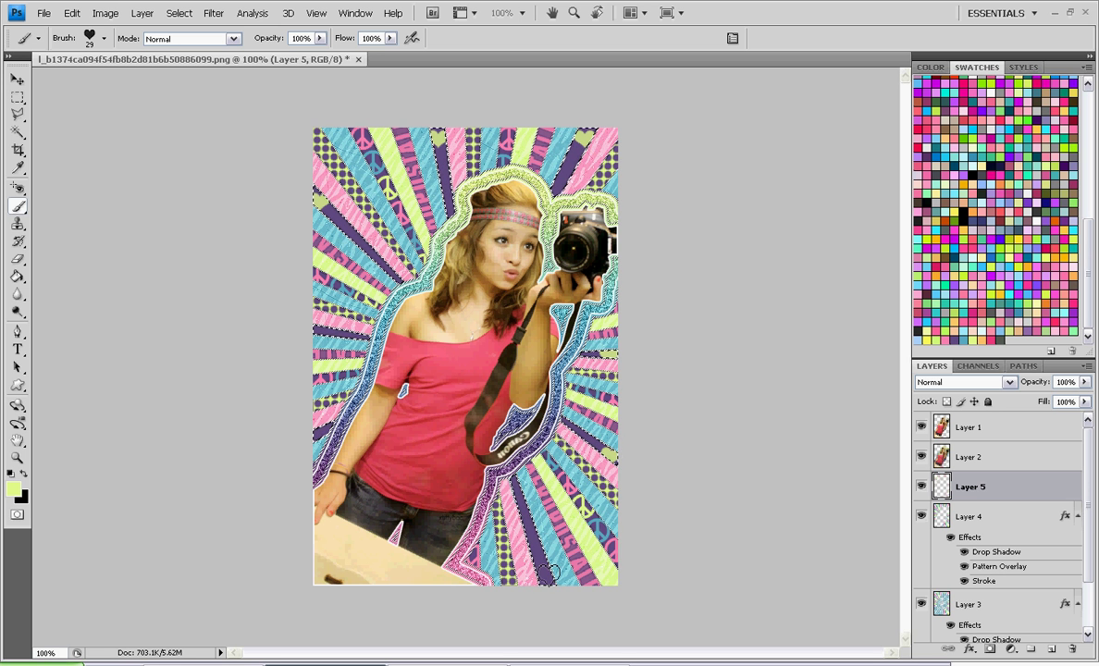
pyautogui.click(547, 574)
# Fill the rest of the selected purple rays with hearts in alternating blue, light green and pink, and clear the selection.
pyautogui.click(968, 338)
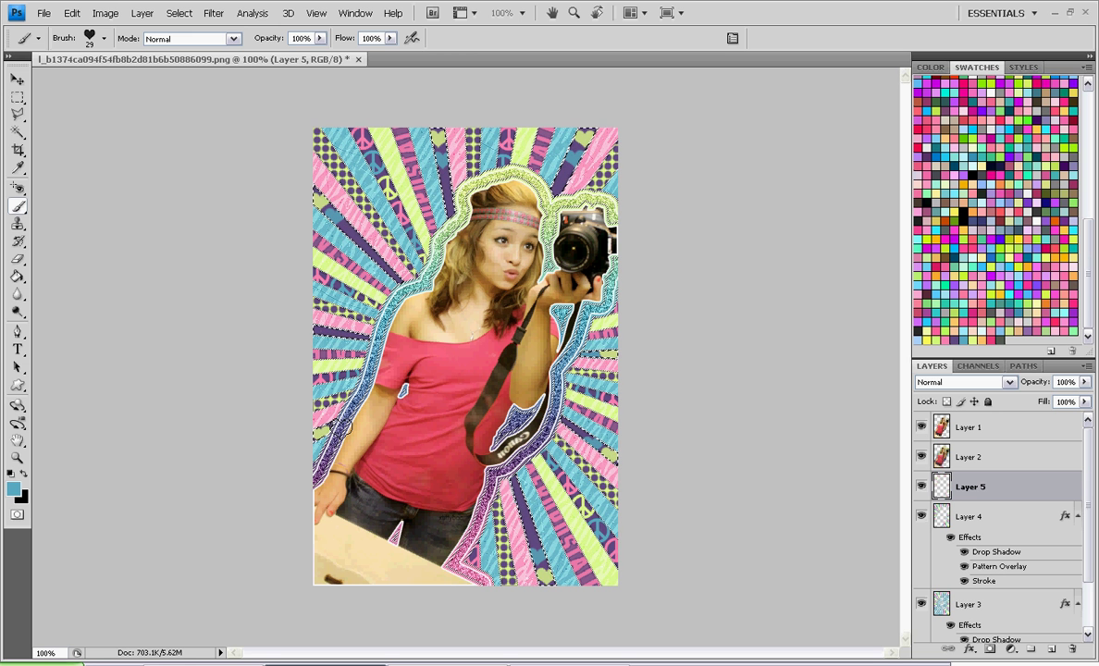
pyautogui.click(967, 333)
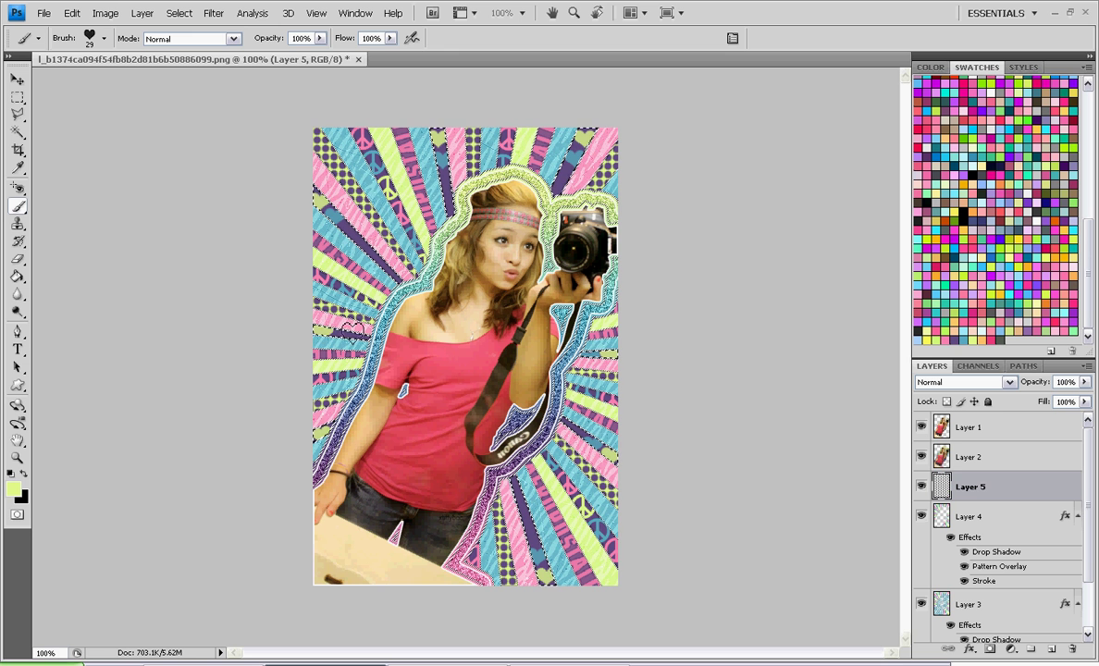
pyautogui.click(965, 335)
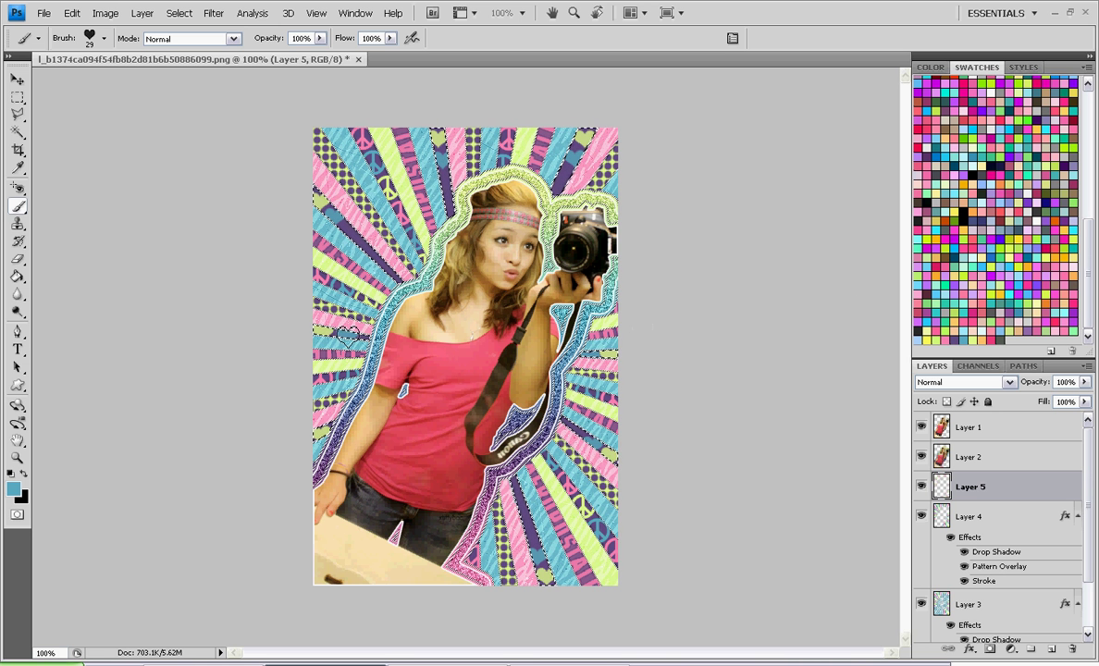
pyautogui.click(948, 336)
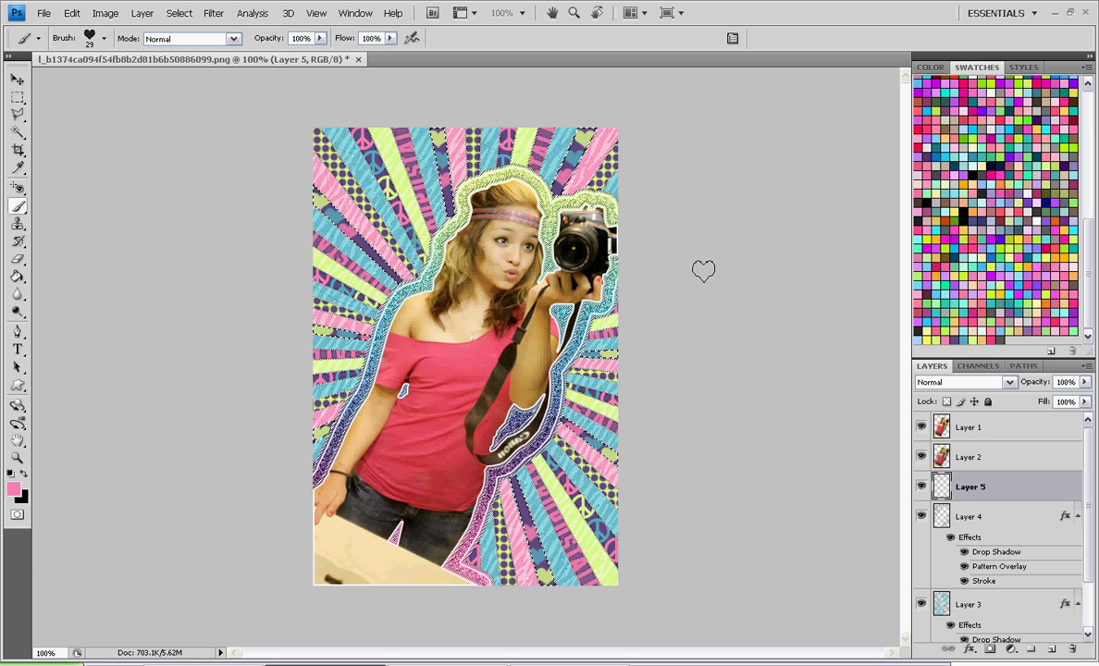
pyautogui.click(971, 338)
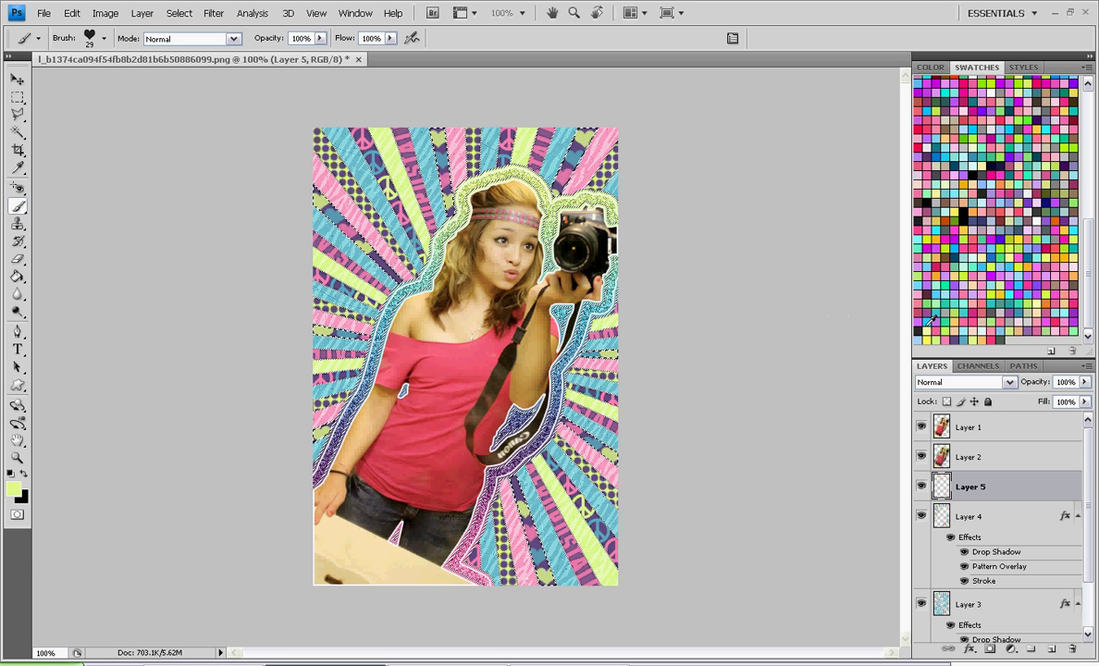
pyautogui.click(967, 335)
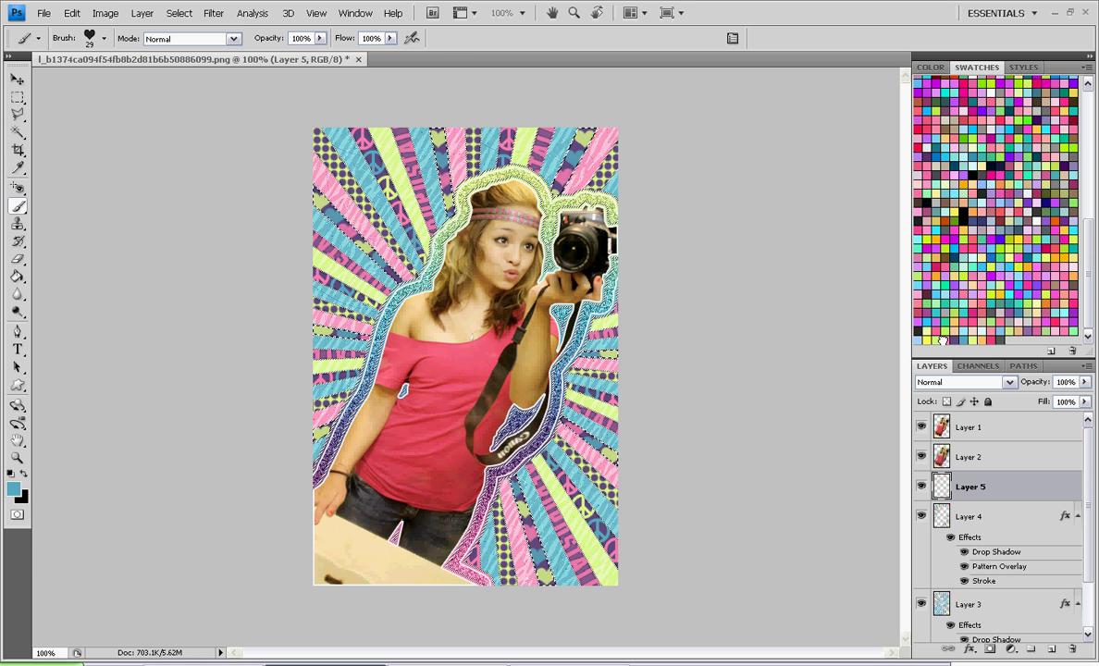
pyautogui.click(995, 326)
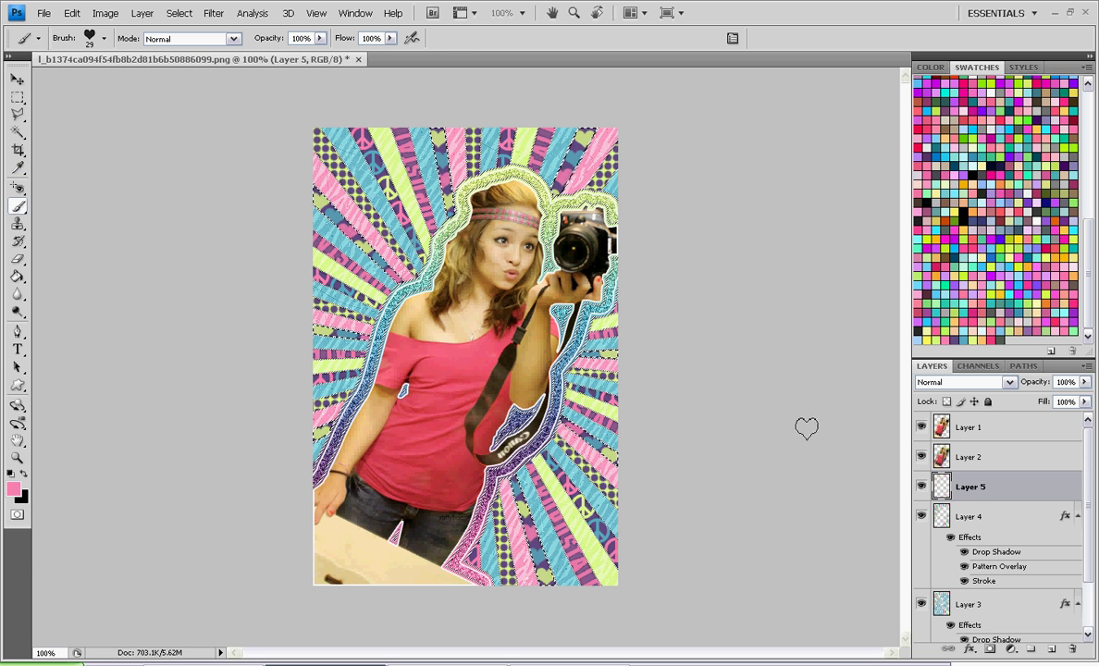
pyautogui.click(17, 97)
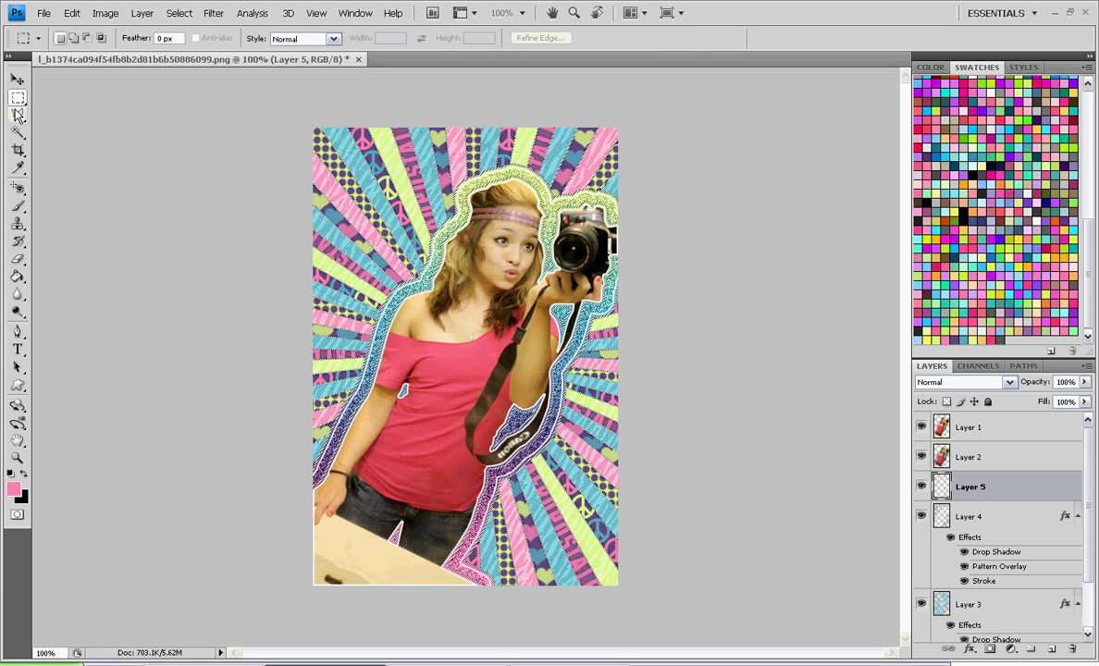
pyautogui.click(18, 79)
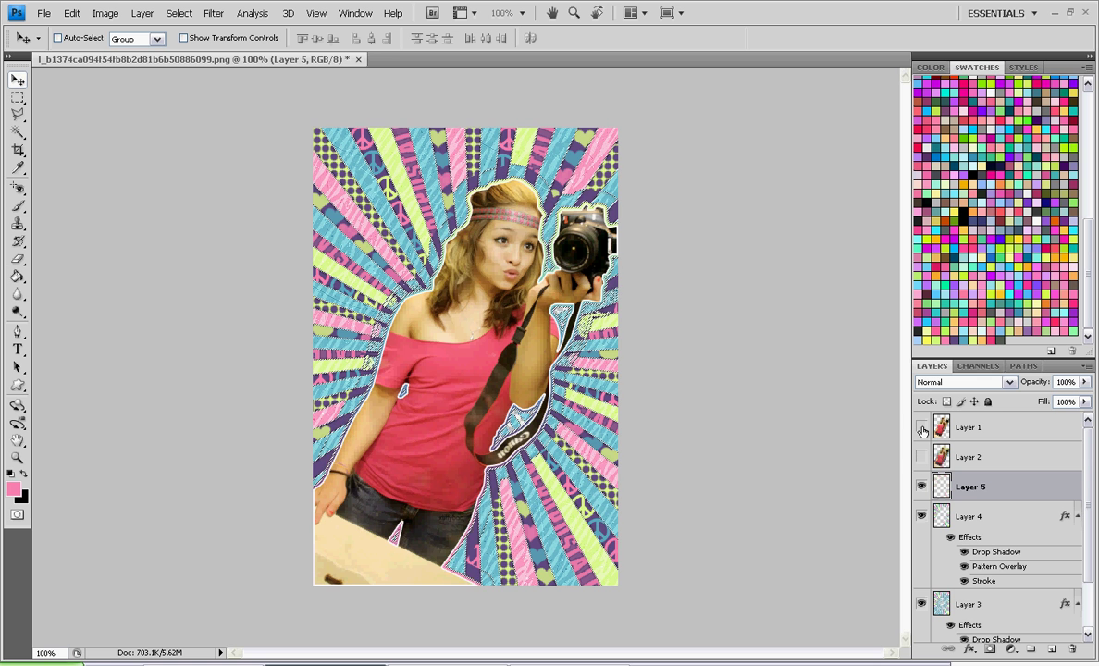
# Hide Layers 1 and 2, merge the visible pattern layers into Layer 0, and show the hidden layers again.
pyautogui.click(921, 457)
pyautogui.click(922, 426)
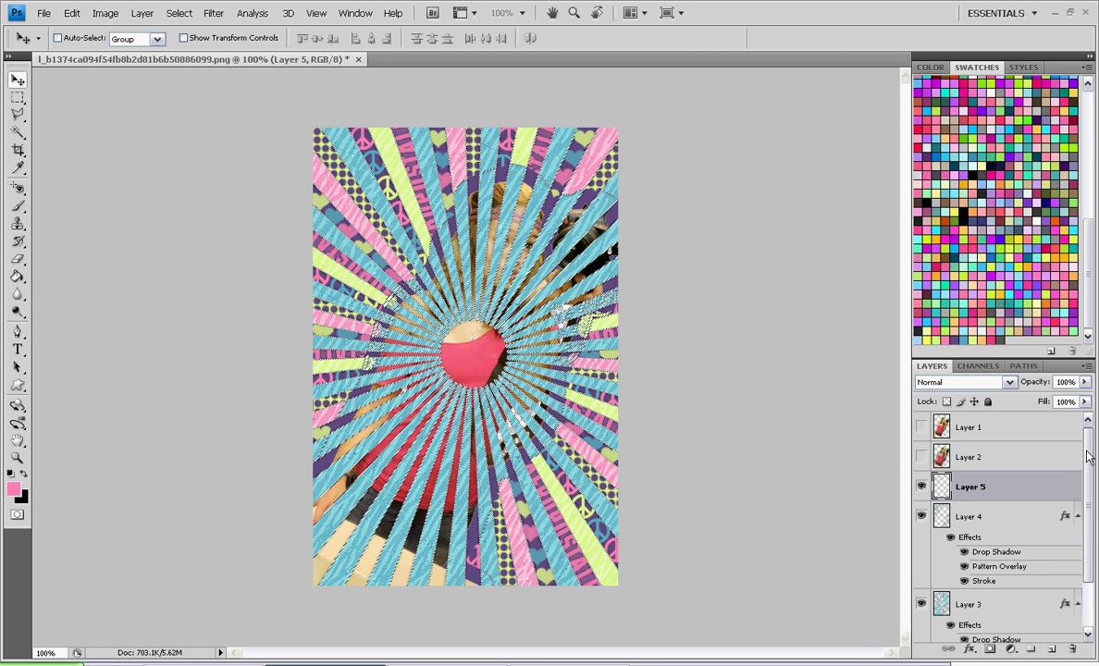
pyautogui.scroll(-3, 1010, 427)
pyautogui.click(1001, 629)
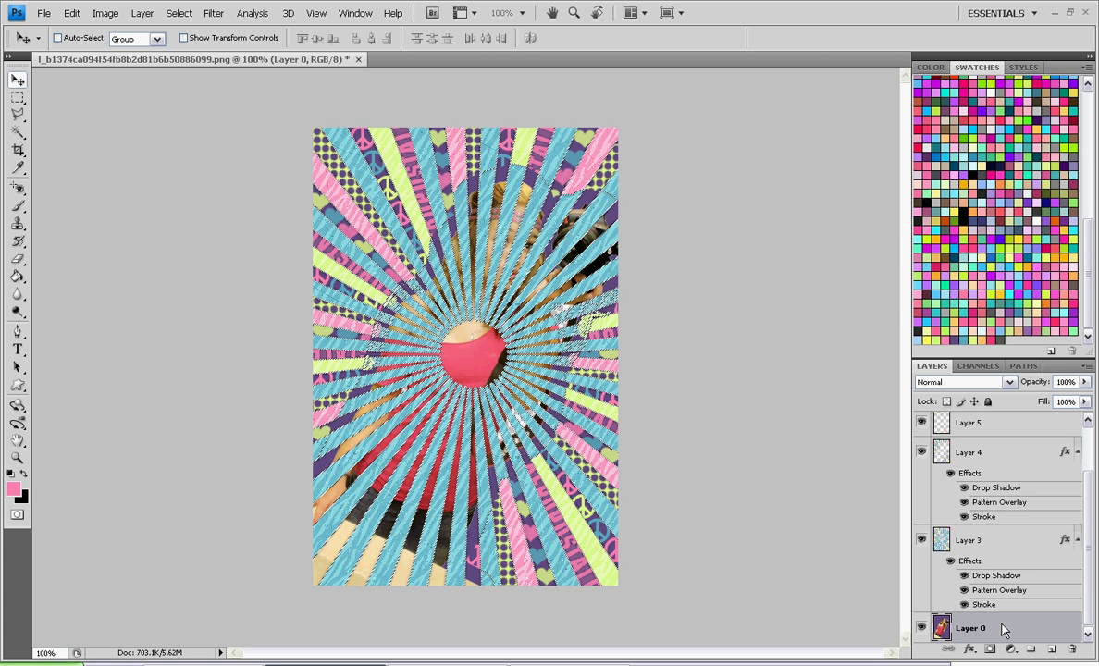
pyautogui.rightClick(1001, 629)
pyautogui.click(954, 594)
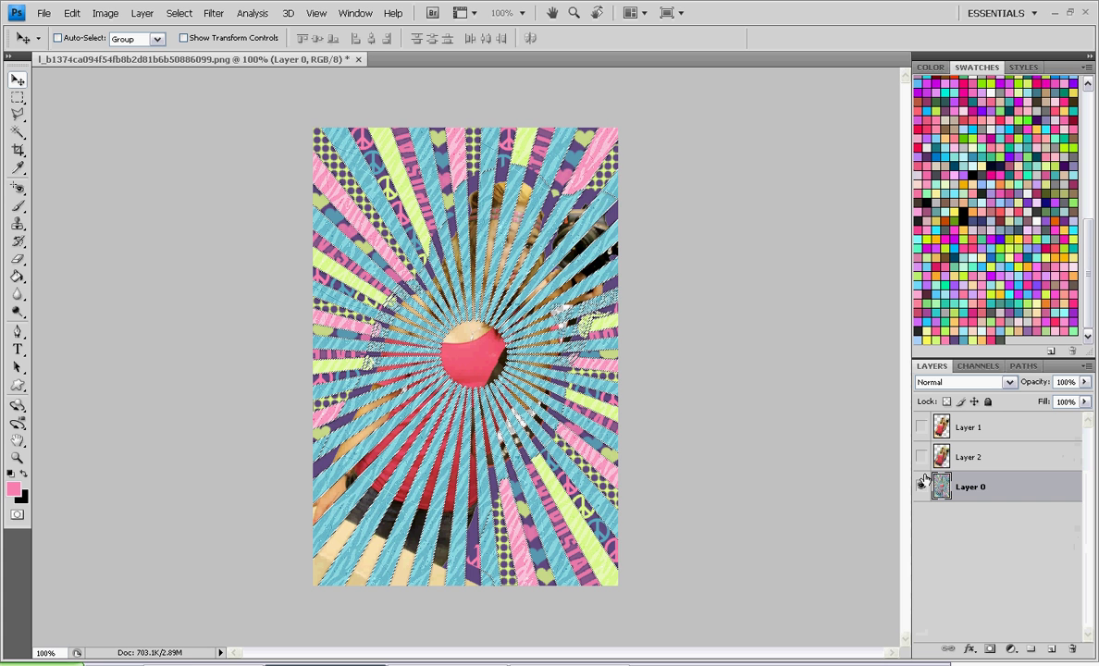
pyautogui.click(922, 427)
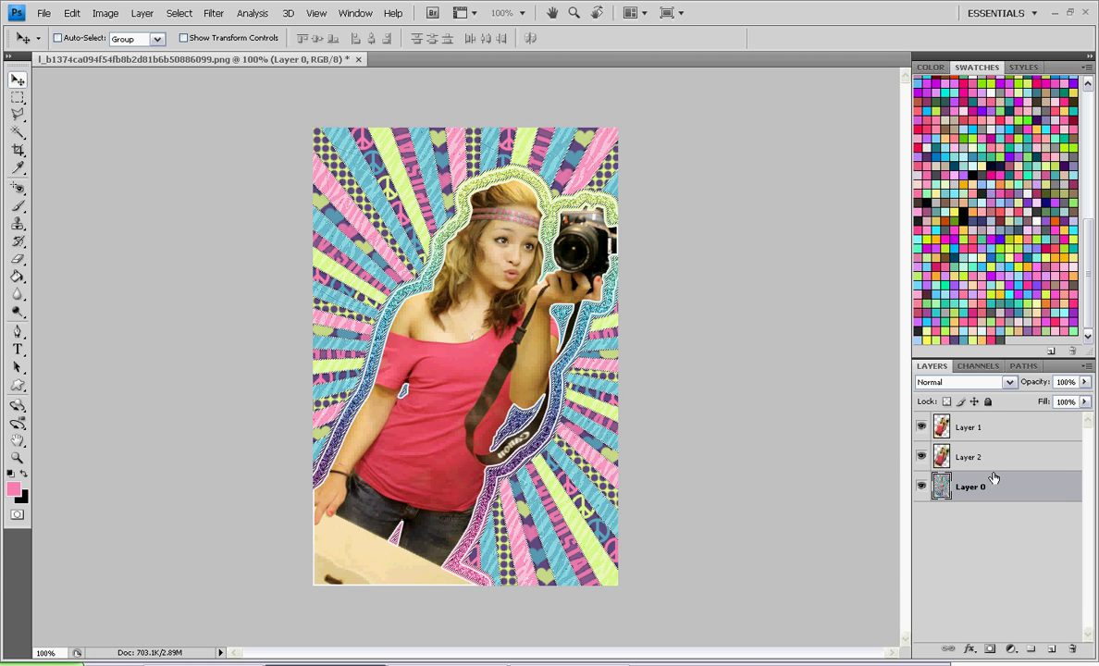
# Merge Layers 1 and 2 into a single layer while Layer 0 is hidden, and show Layer 0 again.
pyautogui.click(1005, 432)
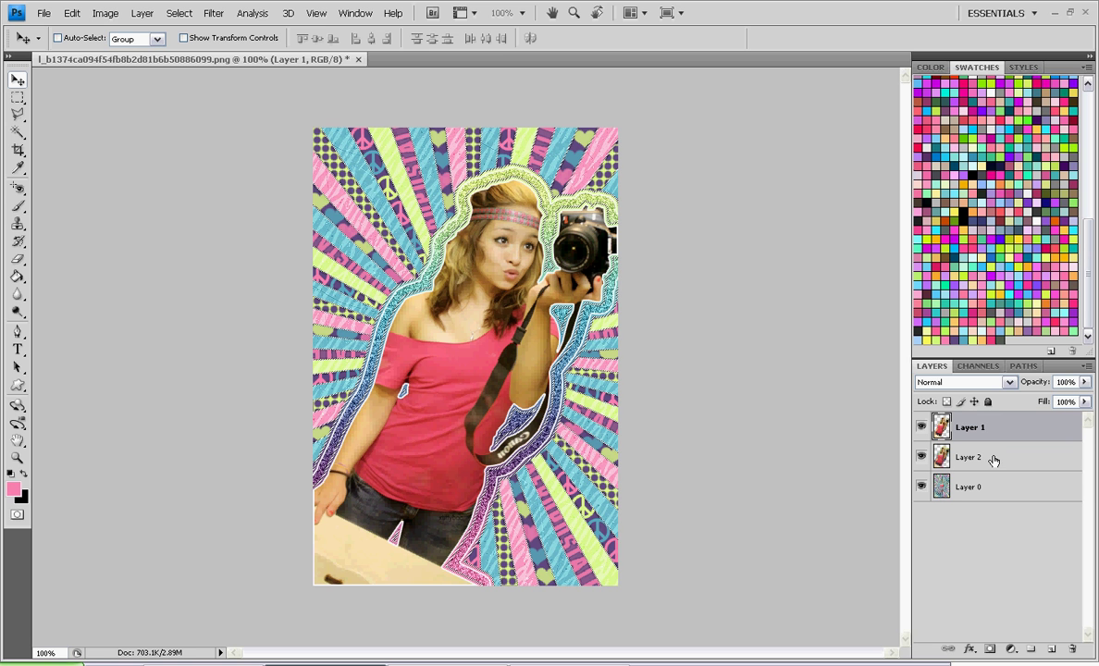
pyautogui.click(922, 488)
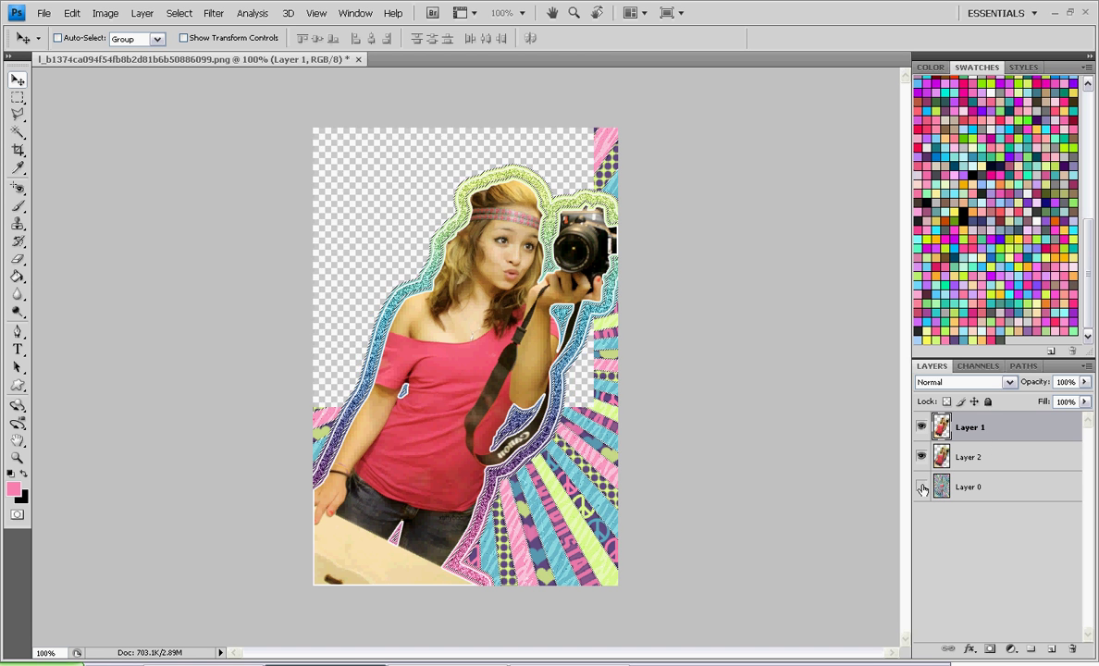
pyautogui.click(943, 490)
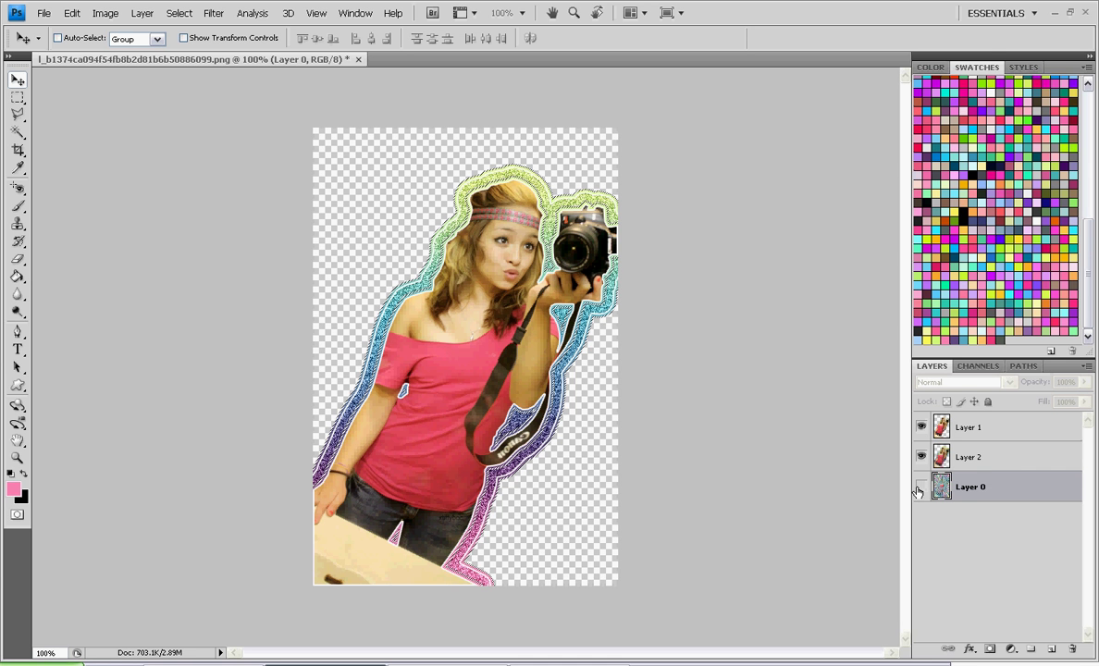
pyautogui.rightClick(995, 460)
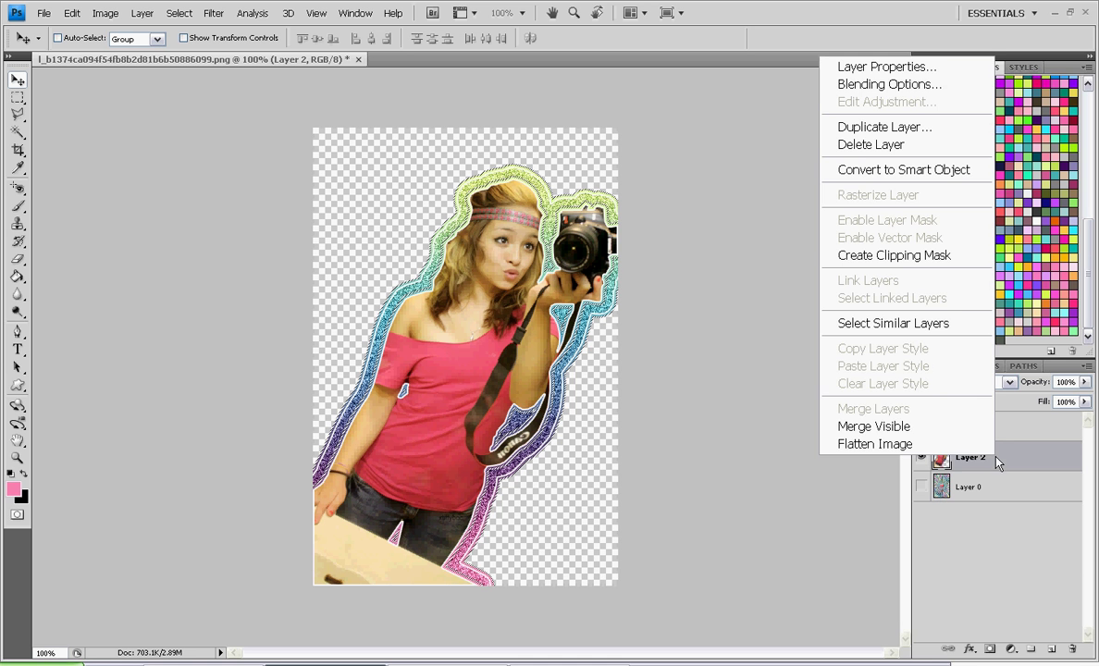
pyautogui.click(947, 426)
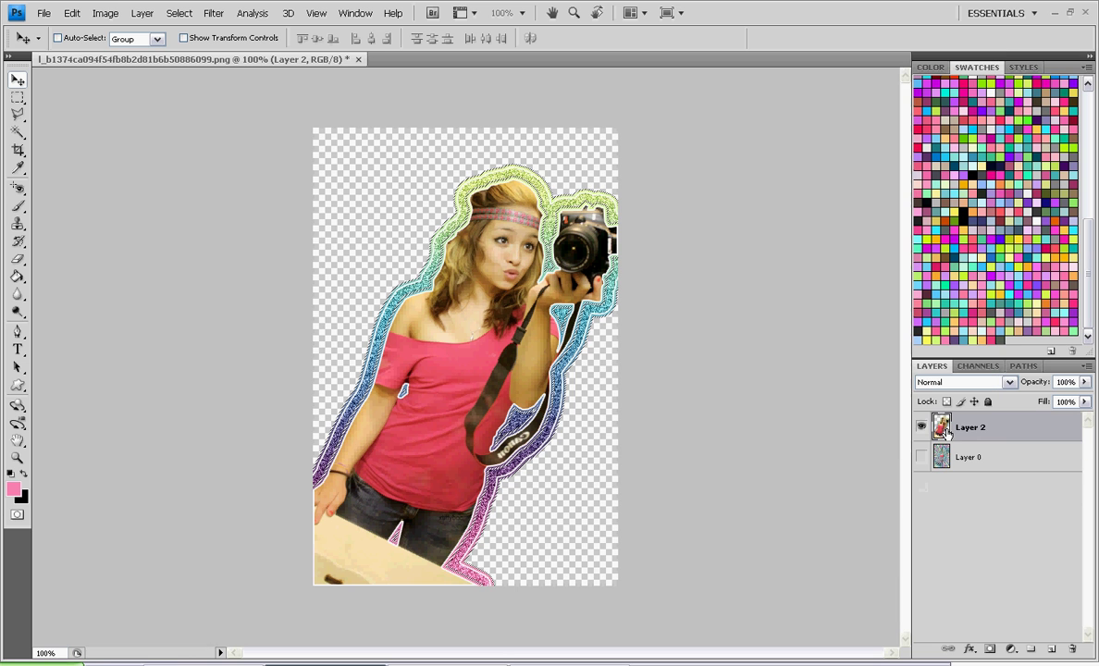
pyautogui.click(923, 457)
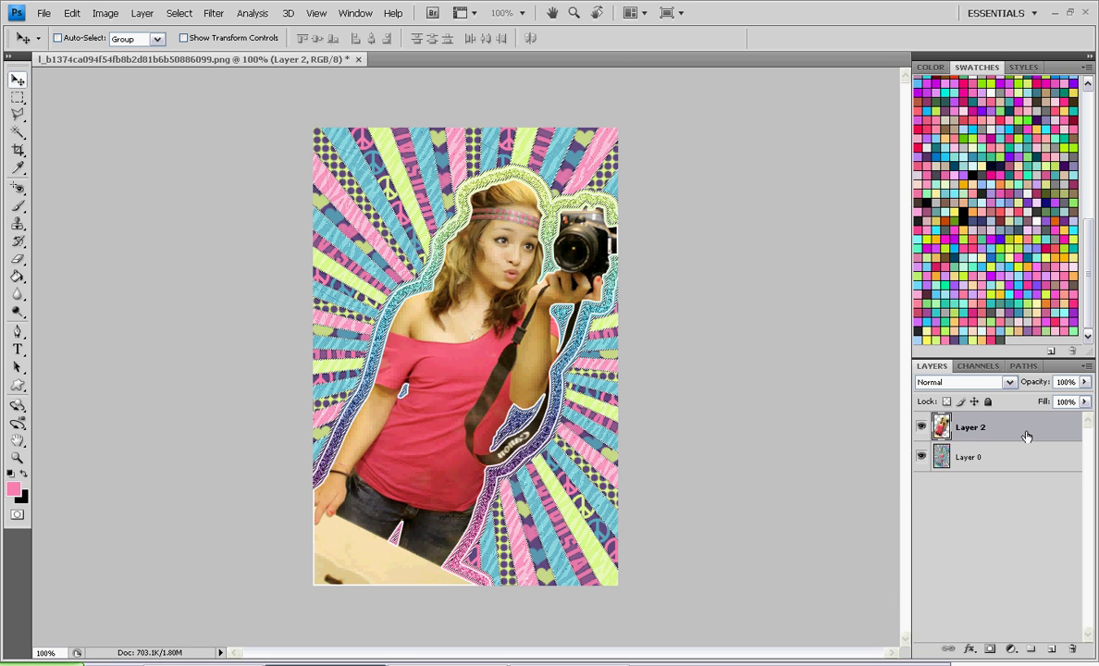
# Add a new layer directly above Layer 0 and outline a jagged, spiky polygonal selection around the girl, closing it along the image's bottom edge.
pyautogui.click(1020, 456)
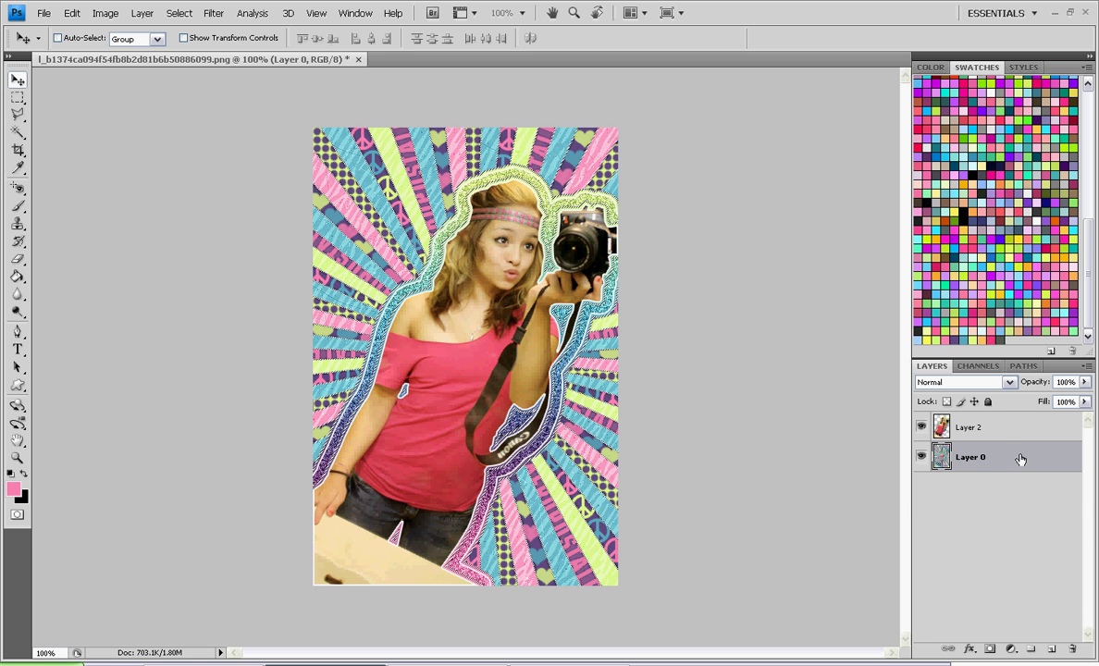
pyautogui.hotkey('ctrl', 'shift', 'alt', 'n')
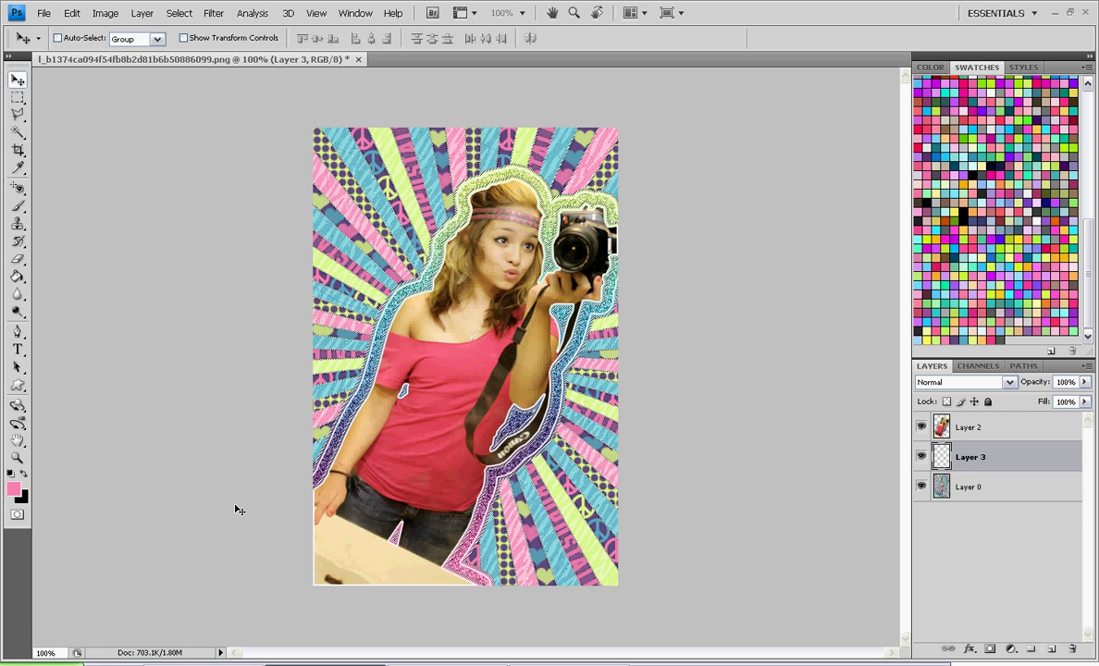
pyautogui.click(19, 114)
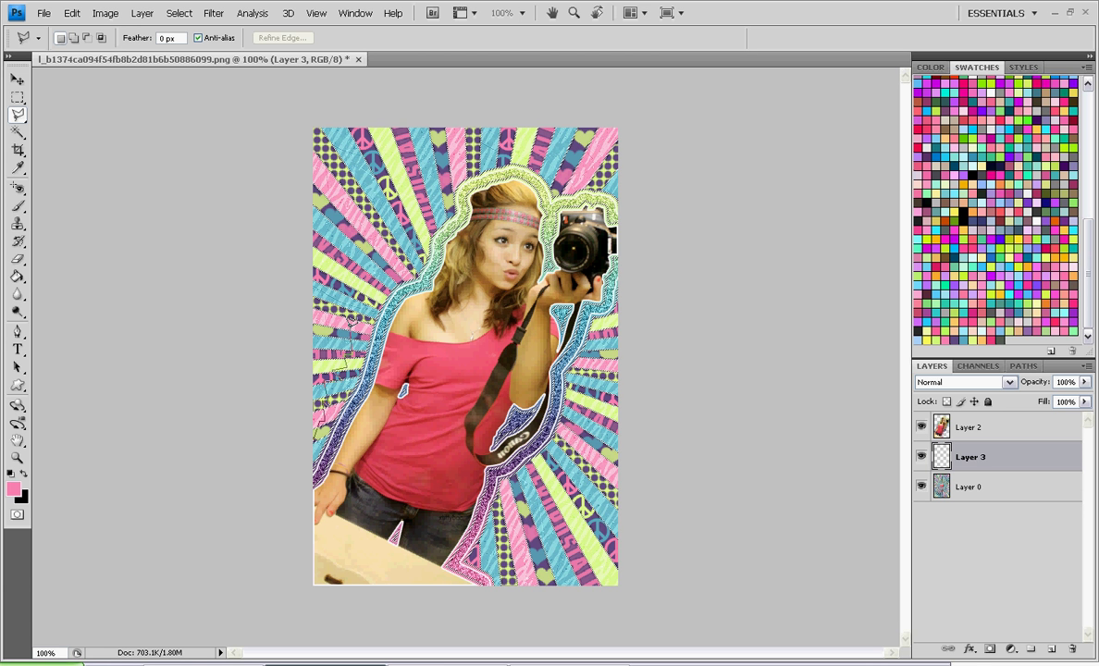
pyautogui.click(327, 305)
pyautogui.click(340, 301)
pyautogui.click(344, 277)
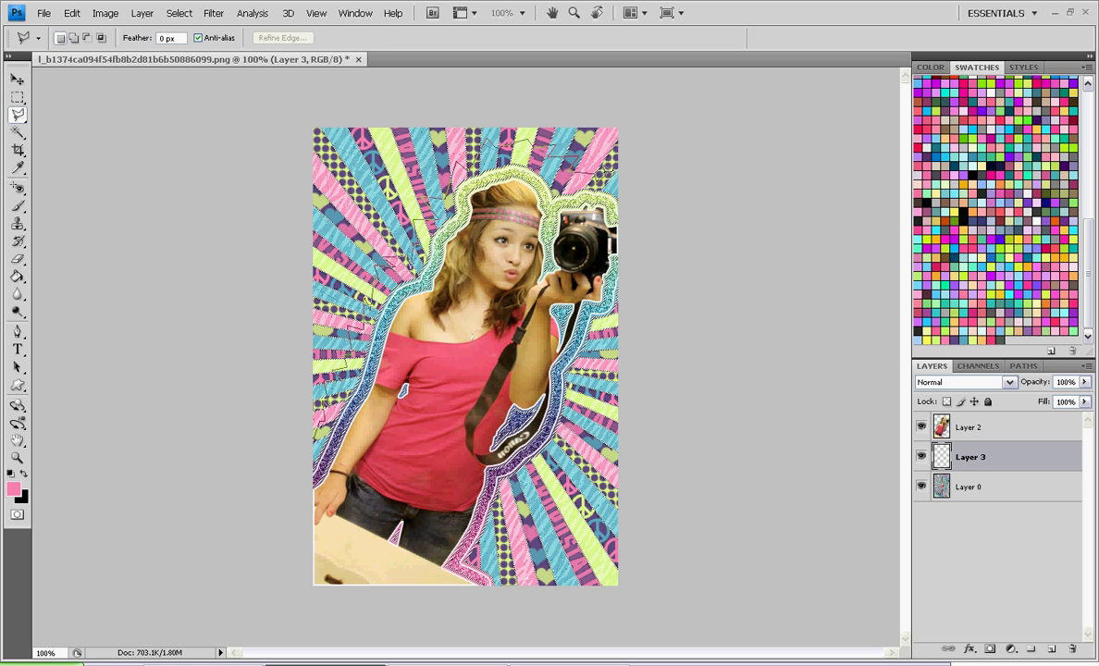
pyautogui.click(619, 178)
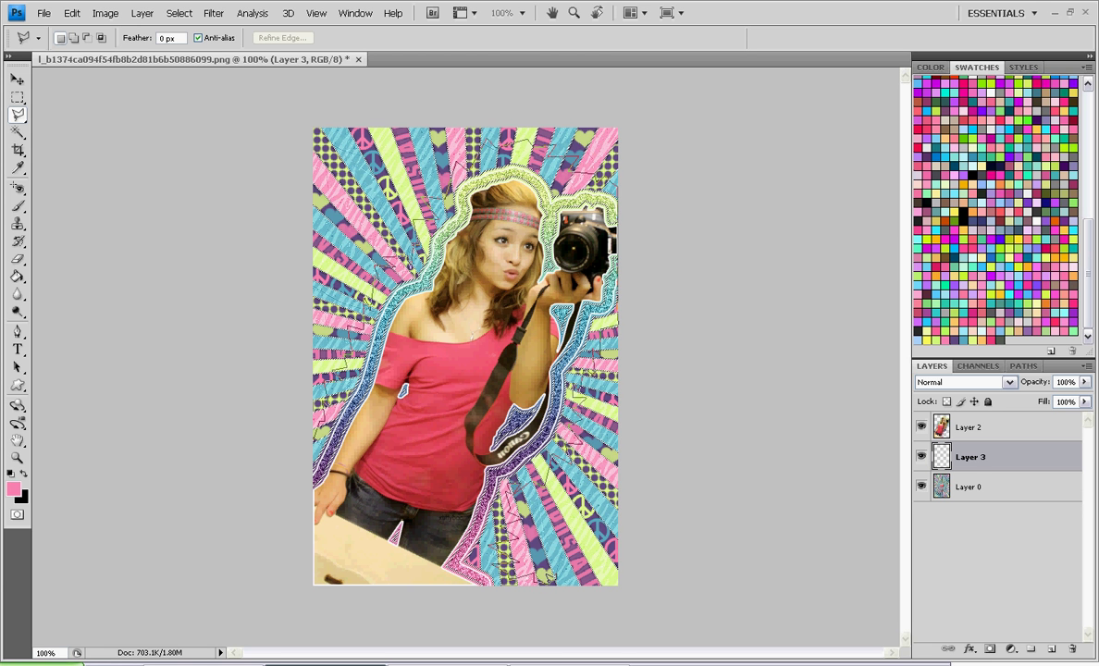
pyautogui.click(314, 581)
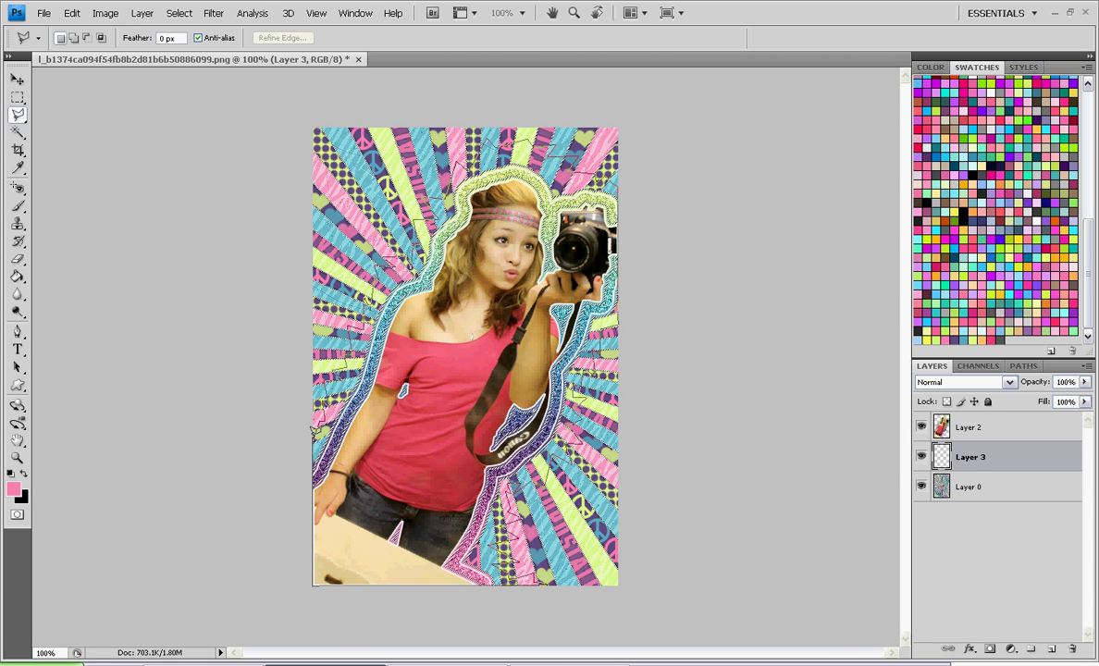
pyautogui.click(314, 419)
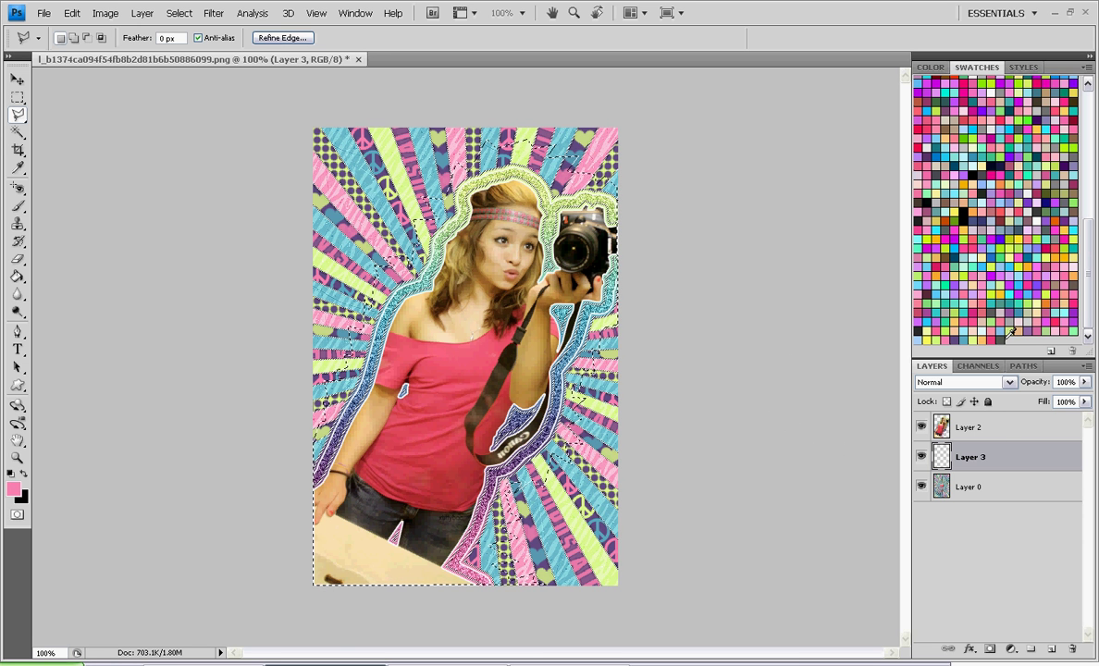
# Fill the jagged selection on Layer 3 with medium gray.
pyautogui.click(995, 324)
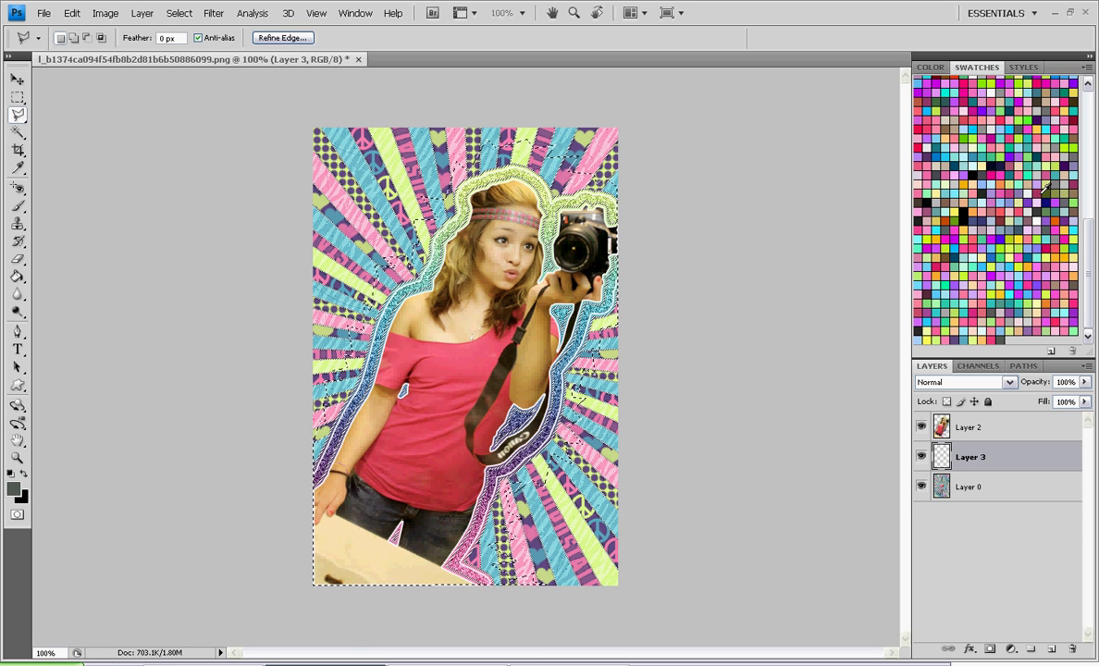
pyautogui.moveTo(1088, 245); pyautogui.dragTo(1088, 43)
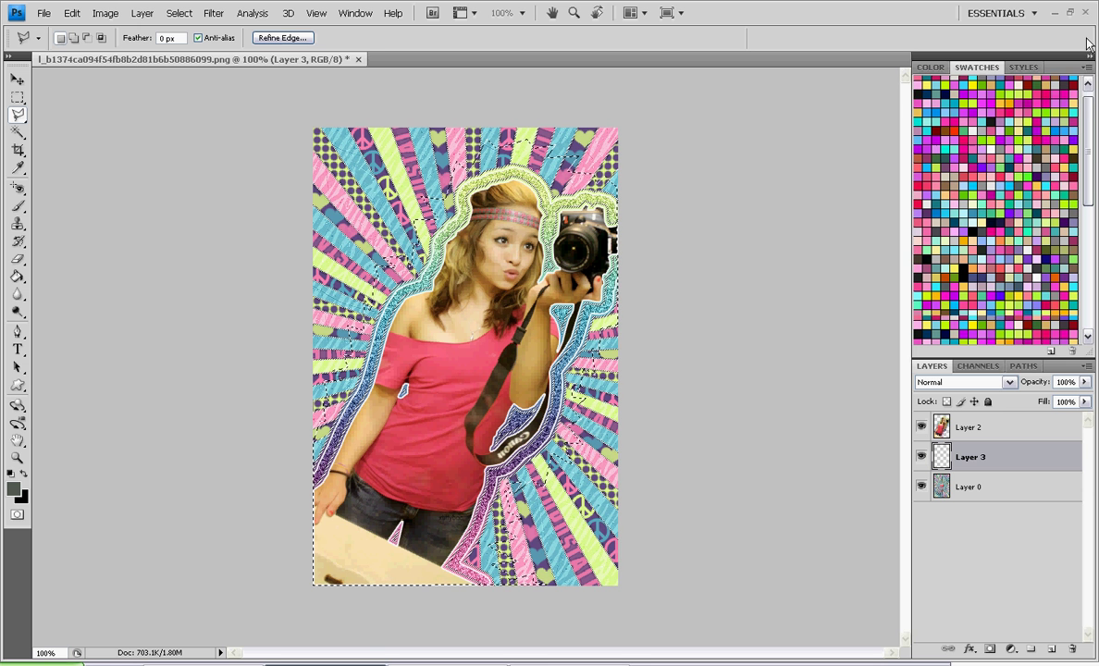
pyautogui.scroll(-2, 1089, 104)
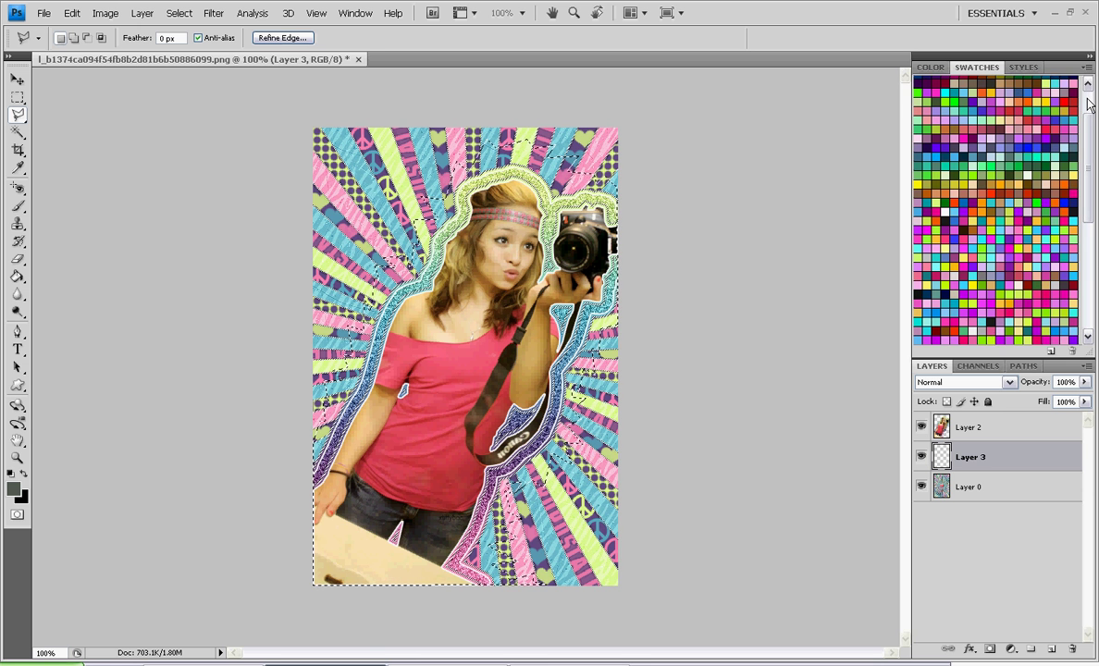
pyautogui.scroll(3, 1089, 103)
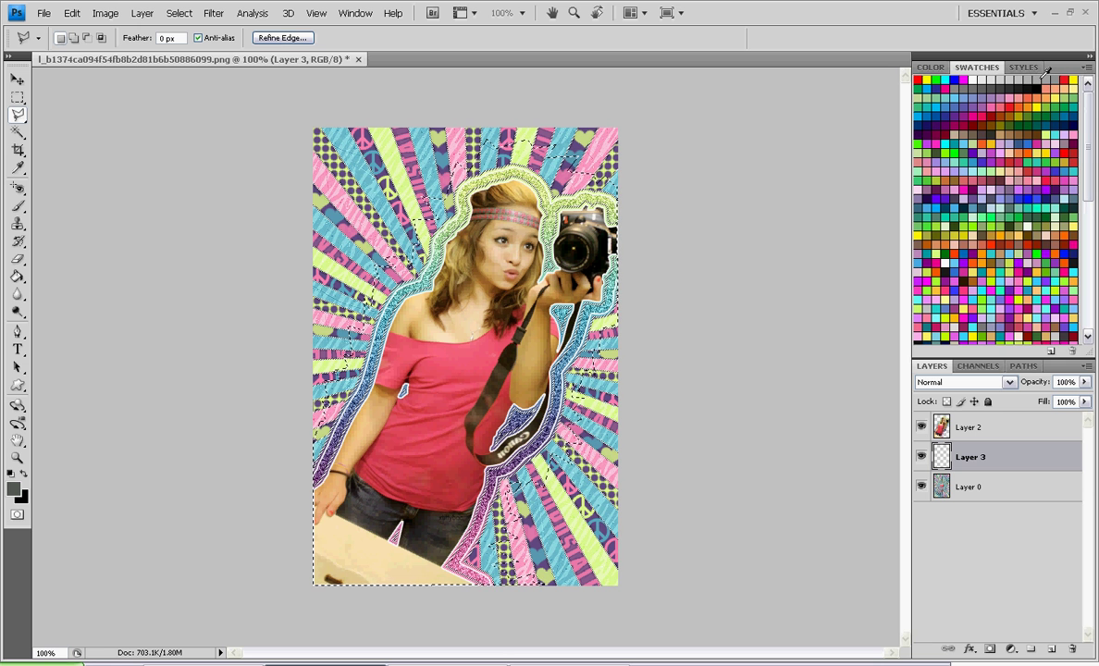
pyautogui.click(1036, 82)
pyautogui.moveTo(1087, 121); pyautogui.dragTo(1084, 233)
pyautogui.click(17, 275)
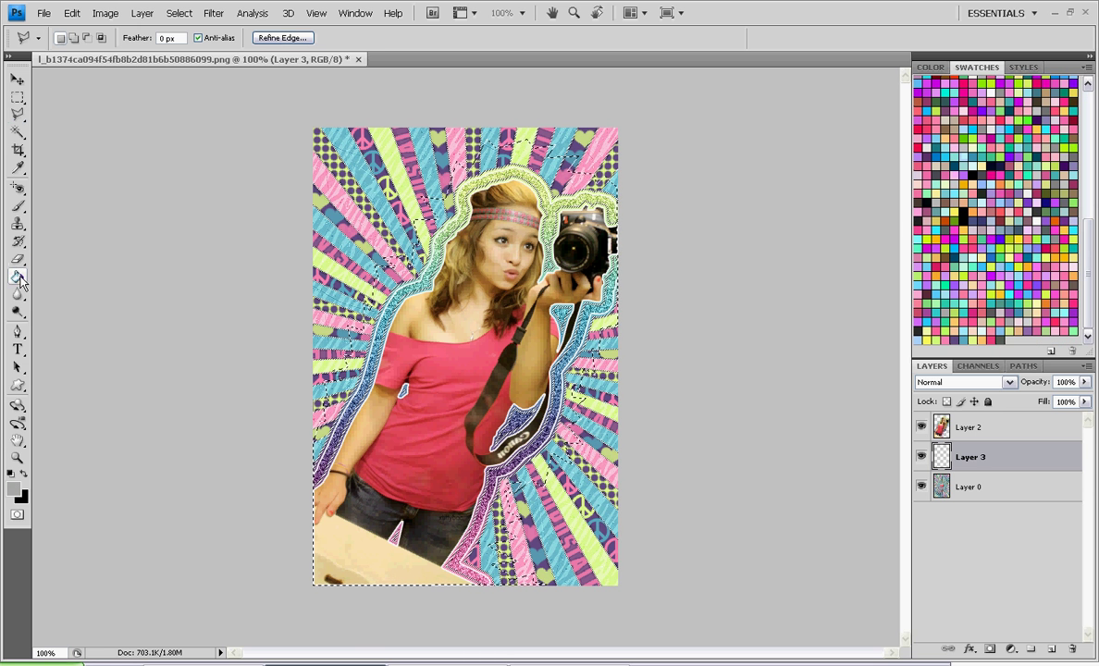
pyautogui.click(389, 284)
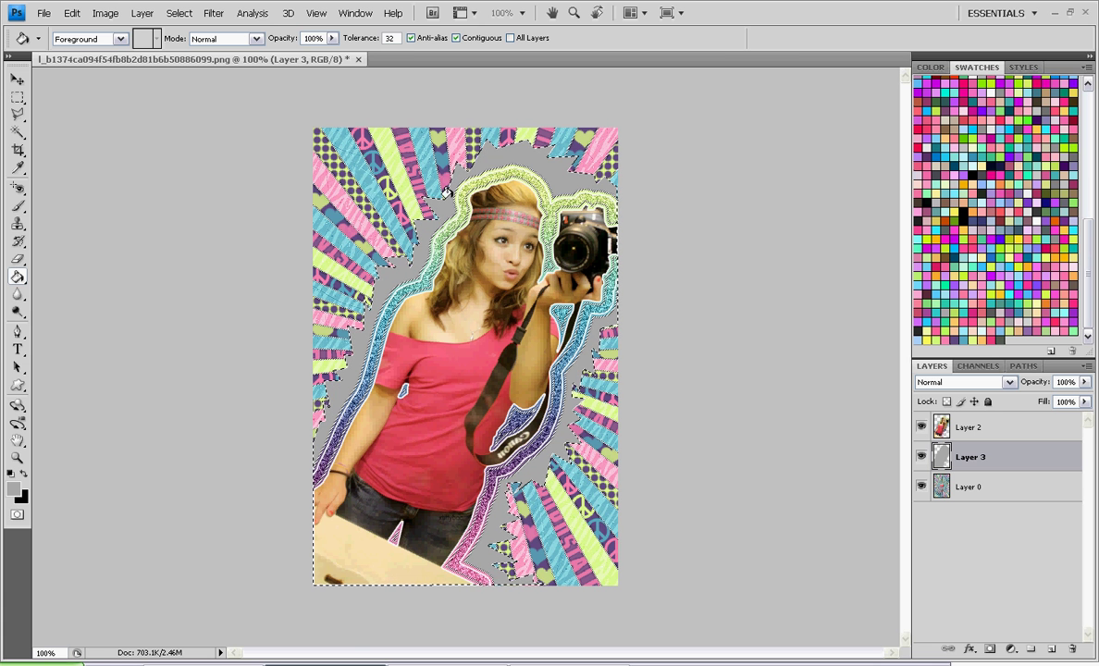
# Add a 2 px outside stroke to Layer 3 with the fill type set to Gradient.
pyautogui.doubleClick(988, 457)
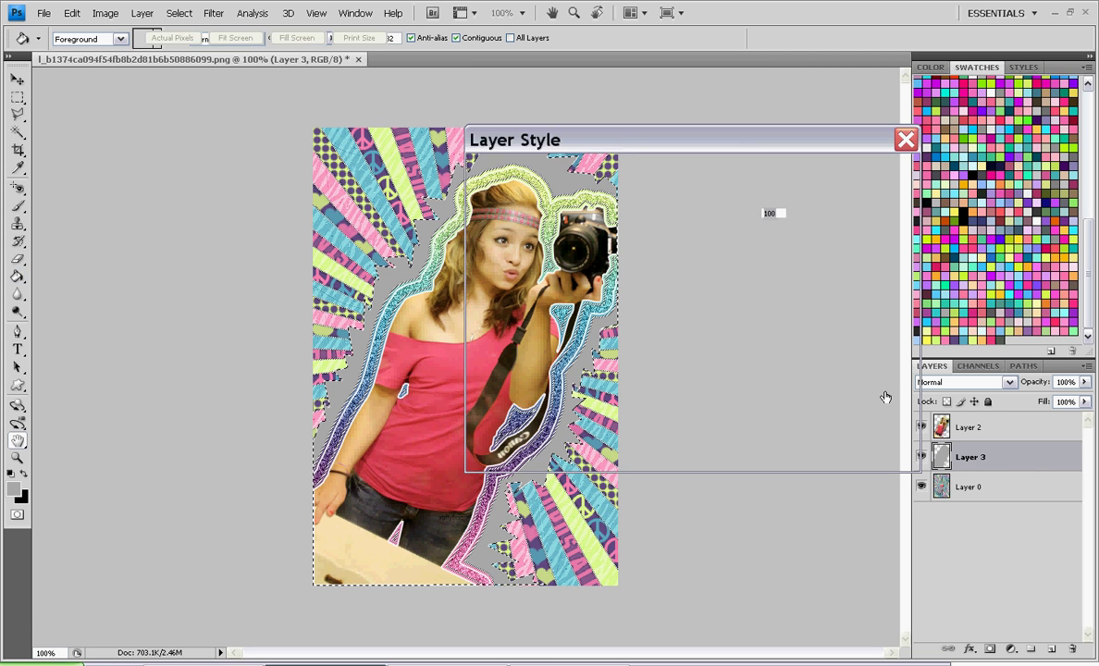
pyautogui.click(502, 392)
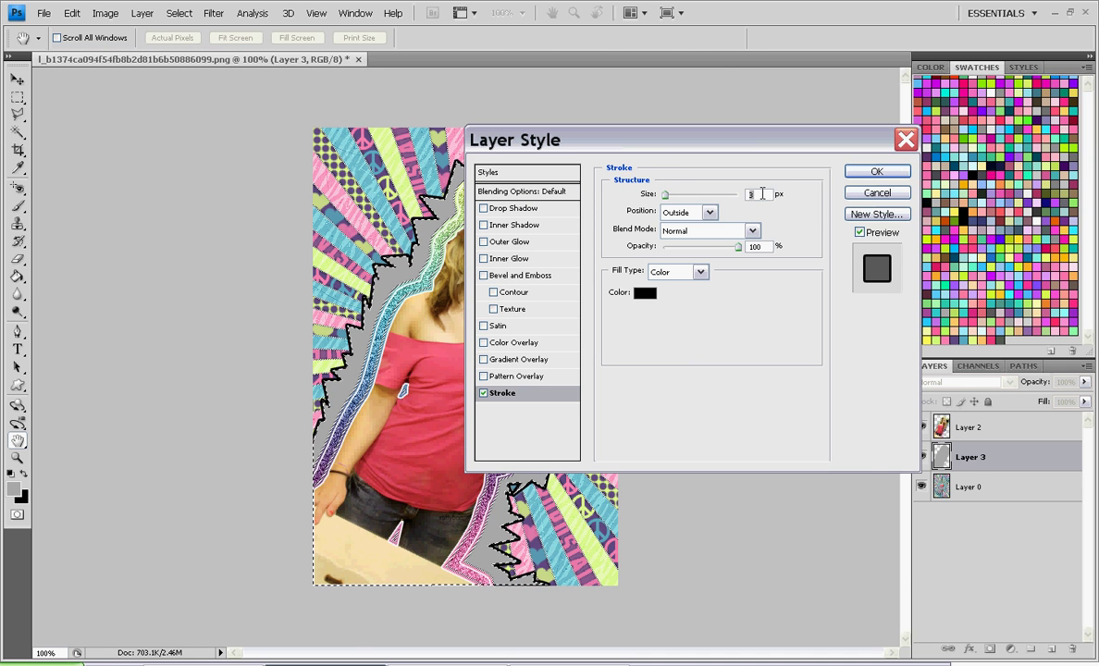
pyautogui.write('2')
pyautogui.rightClick(755, 193)
pyautogui.click(690, 271)
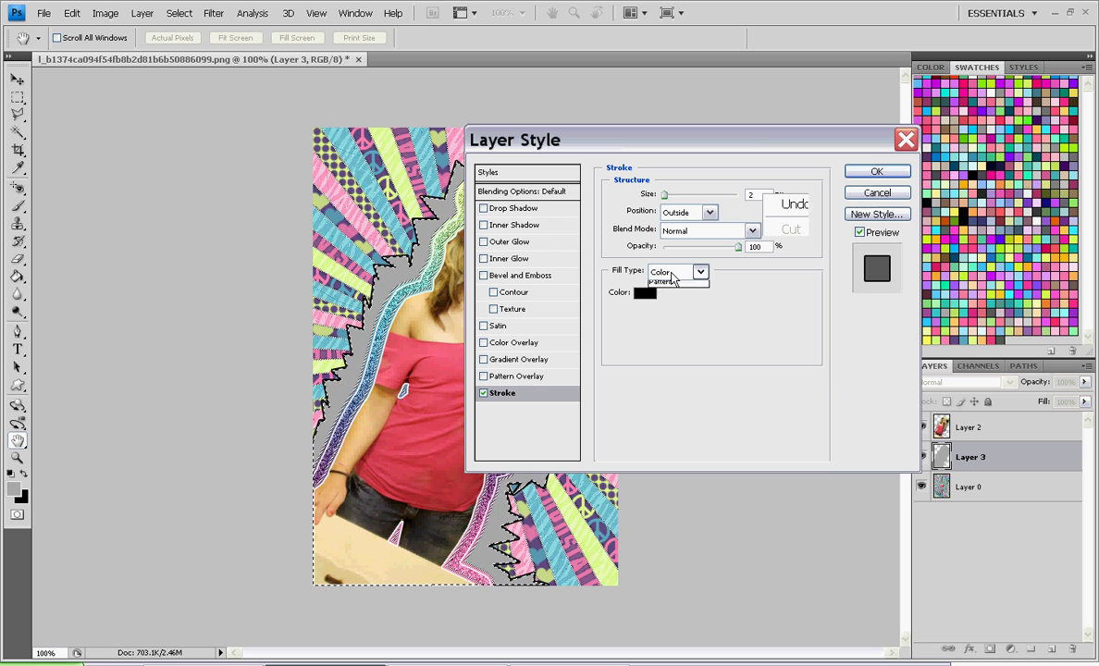
pyautogui.click(664, 300)
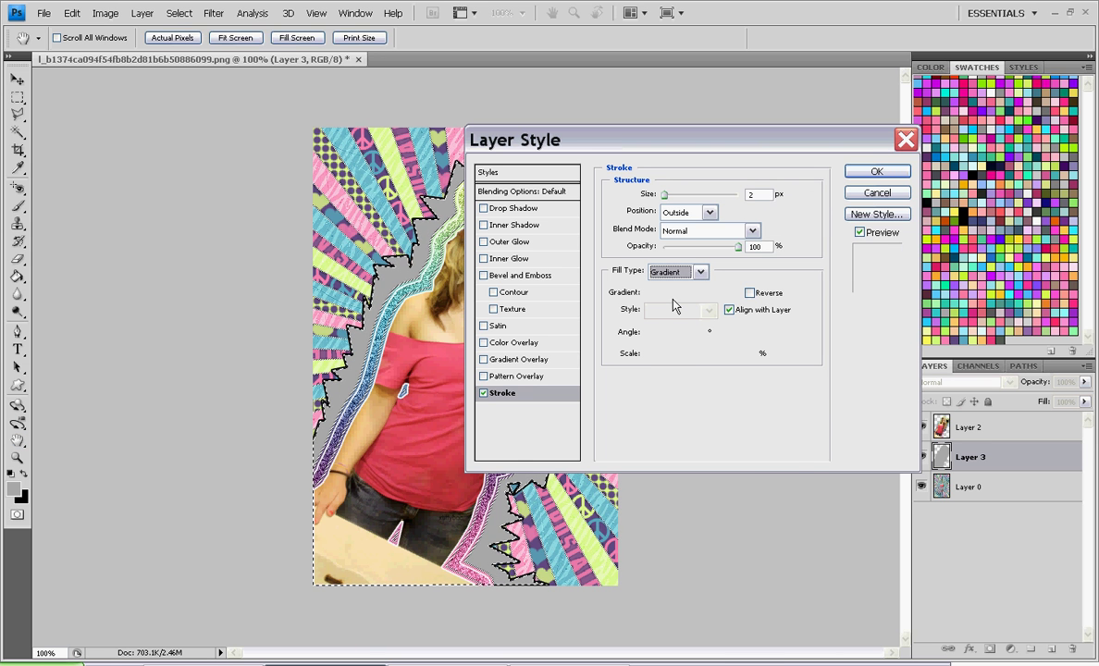
# Give the stroke the pink-purple-blue-lime gradient preset at a -90° angle and apply the layer style.
pyautogui.click(689, 292)
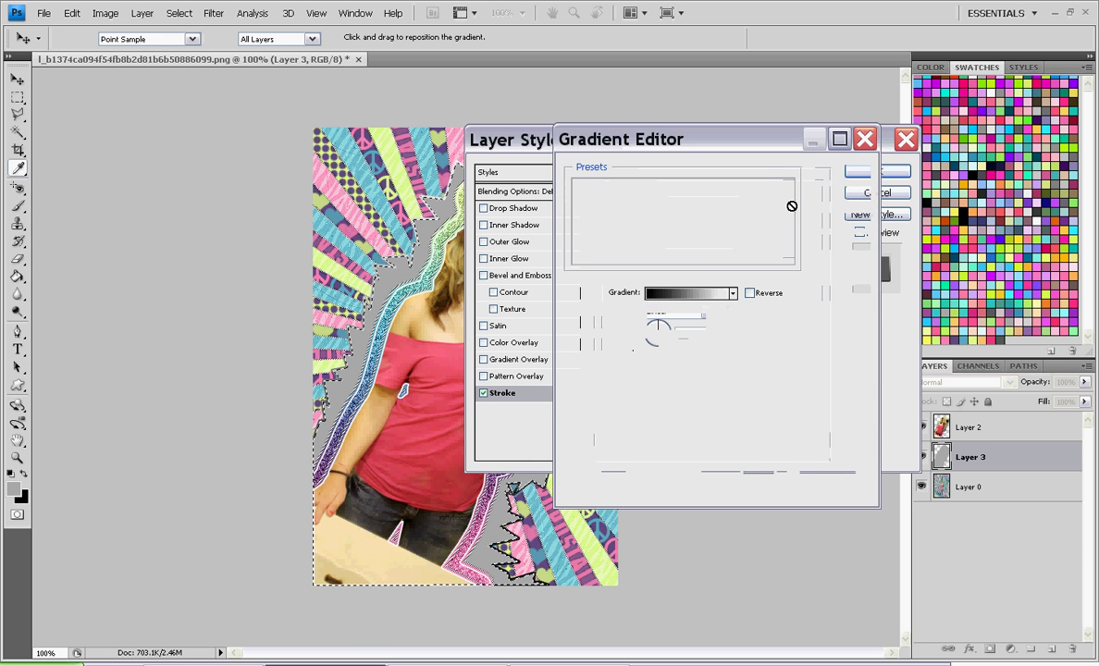
pyautogui.click(789, 205)
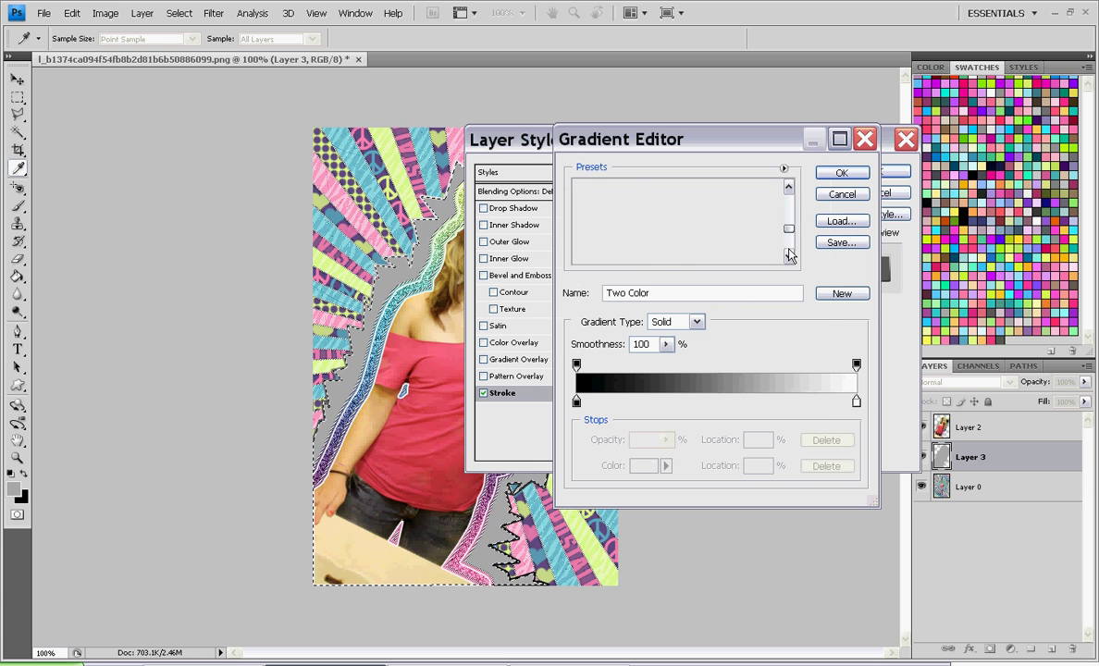
pyautogui.click(596, 246)
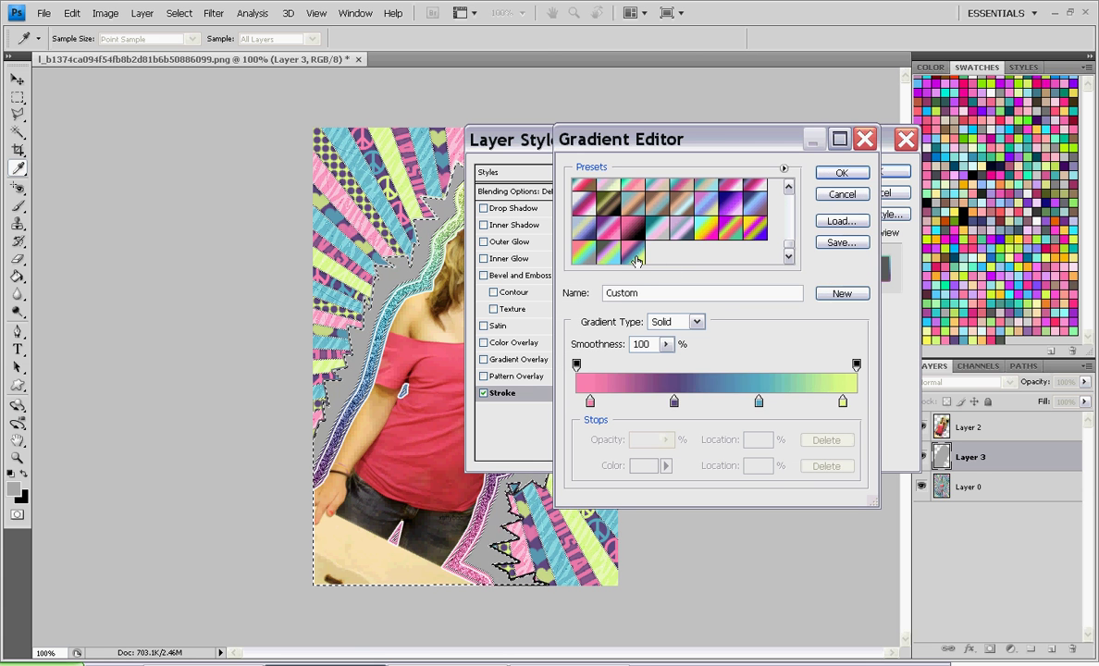
pyautogui.click(837, 173)
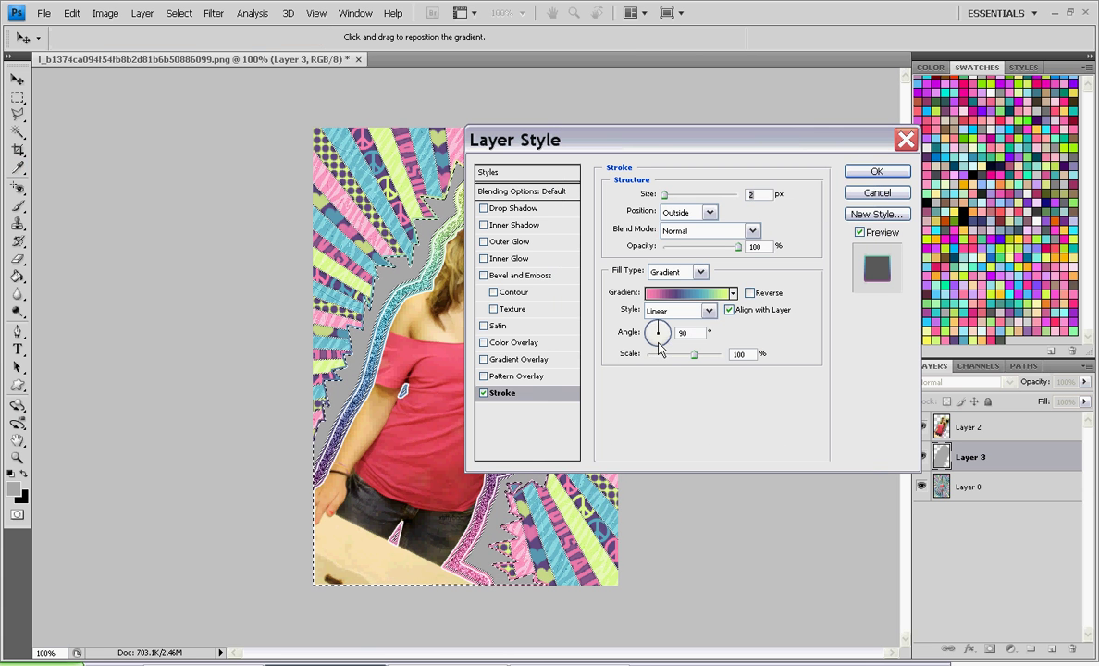
pyautogui.click(659, 344)
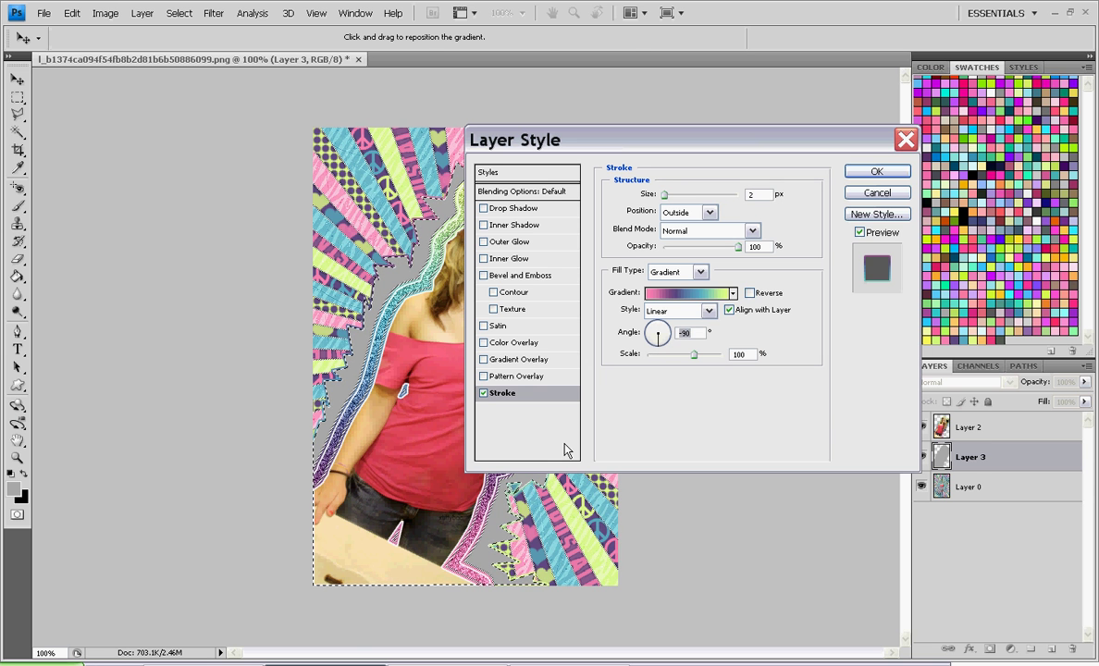
pyautogui.click(874, 173)
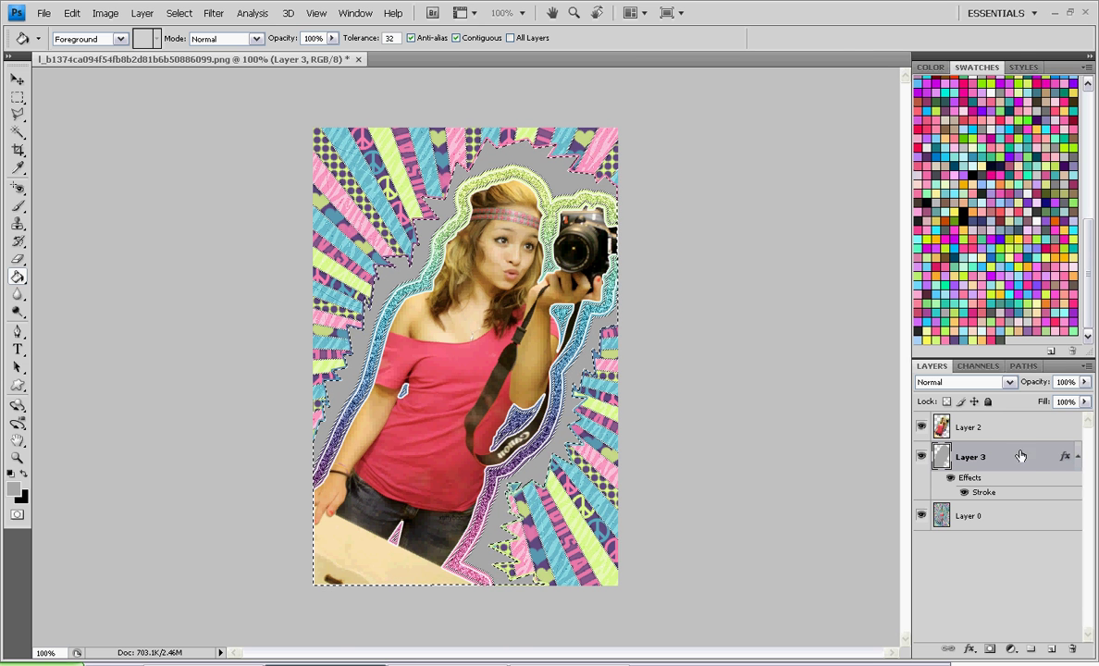
# Duplicate Layer 3 and move the copy beneath the original.
pyautogui.rightClick(1023, 457)
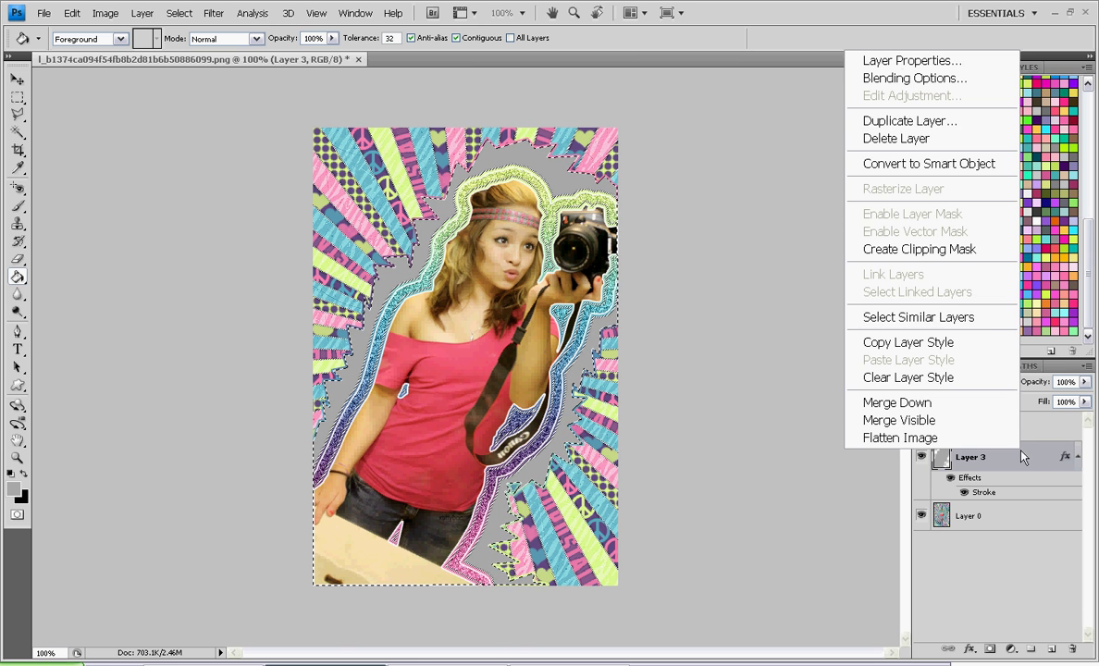
pyautogui.click(943, 123)
pyautogui.click(680, 205)
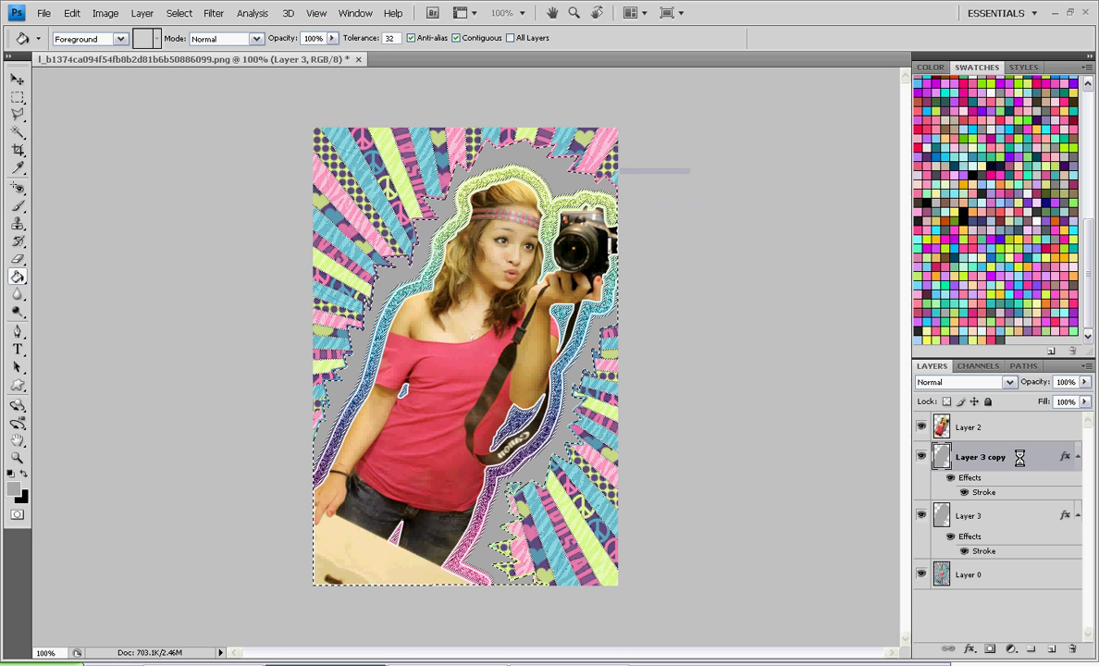
pyautogui.moveTo(1019, 461); pyautogui.dragTo(1020, 556)
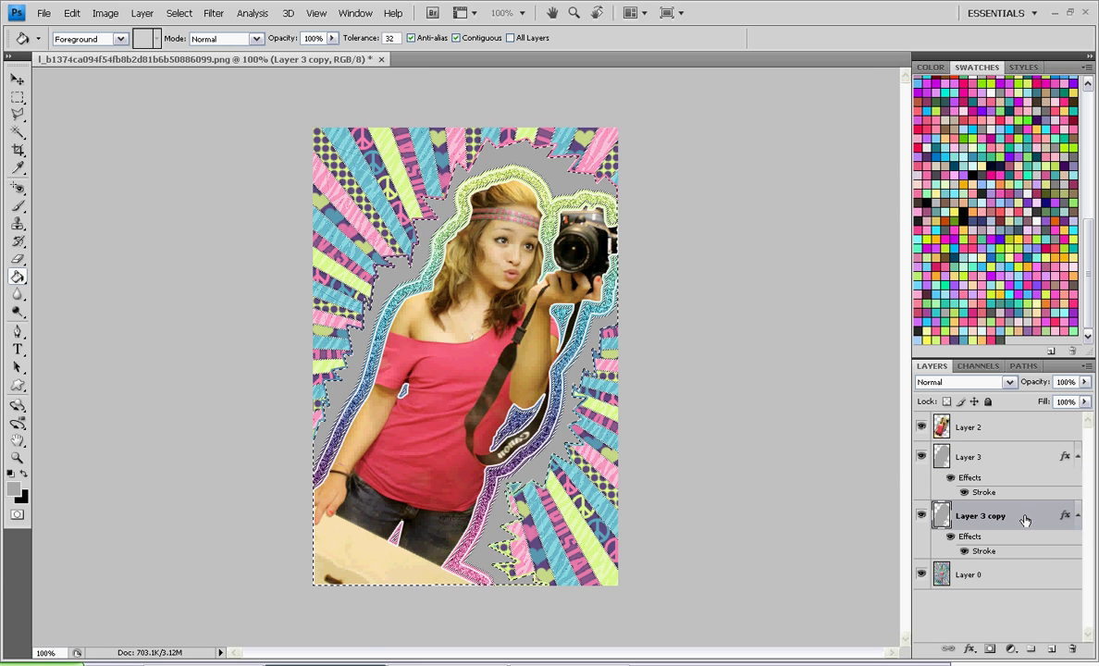
# Set the Layer 3 copy's stroke to 4 px with a black-and-white diagonal pixel-step pattern fill.
pyautogui.doubleClick(1024, 521)
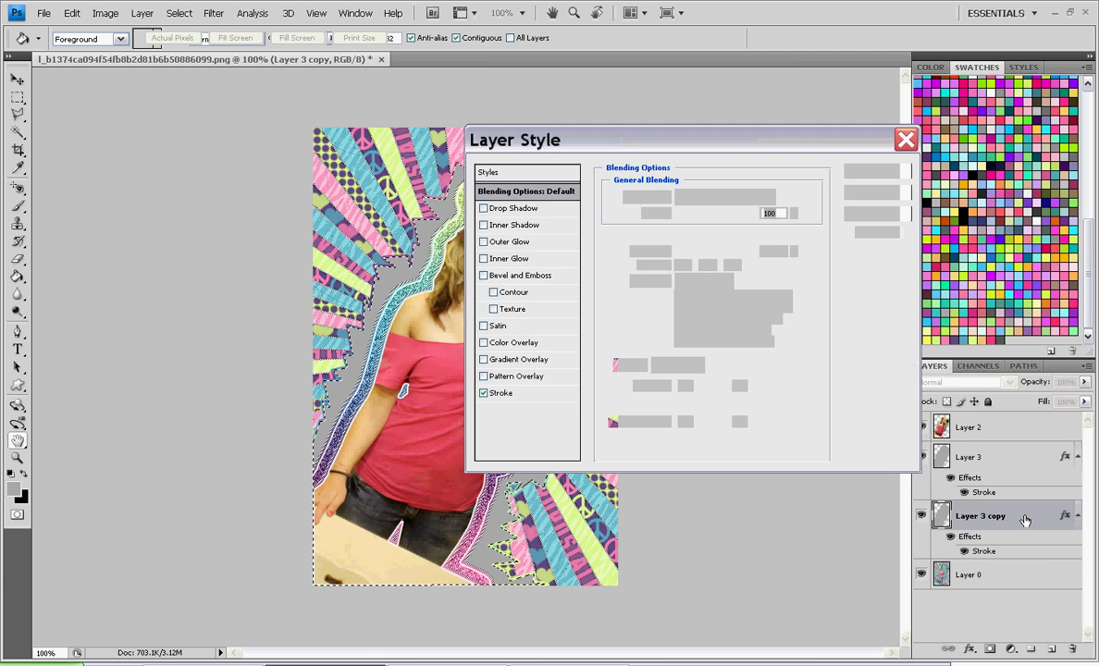
pyautogui.click(559, 392)
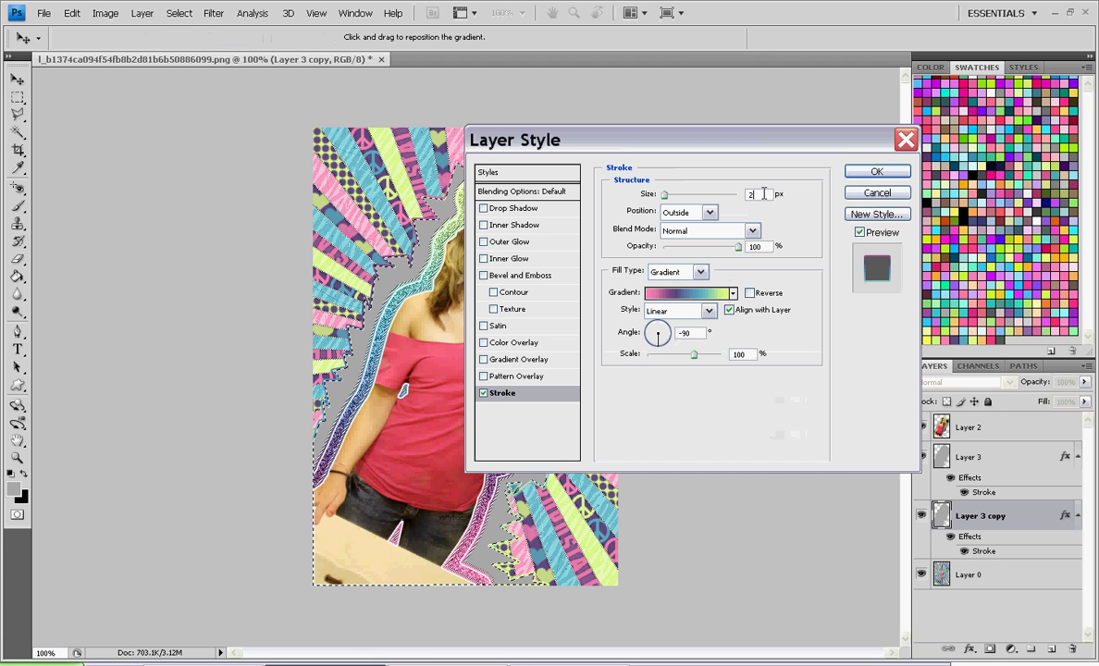
pyautogui.write('4')
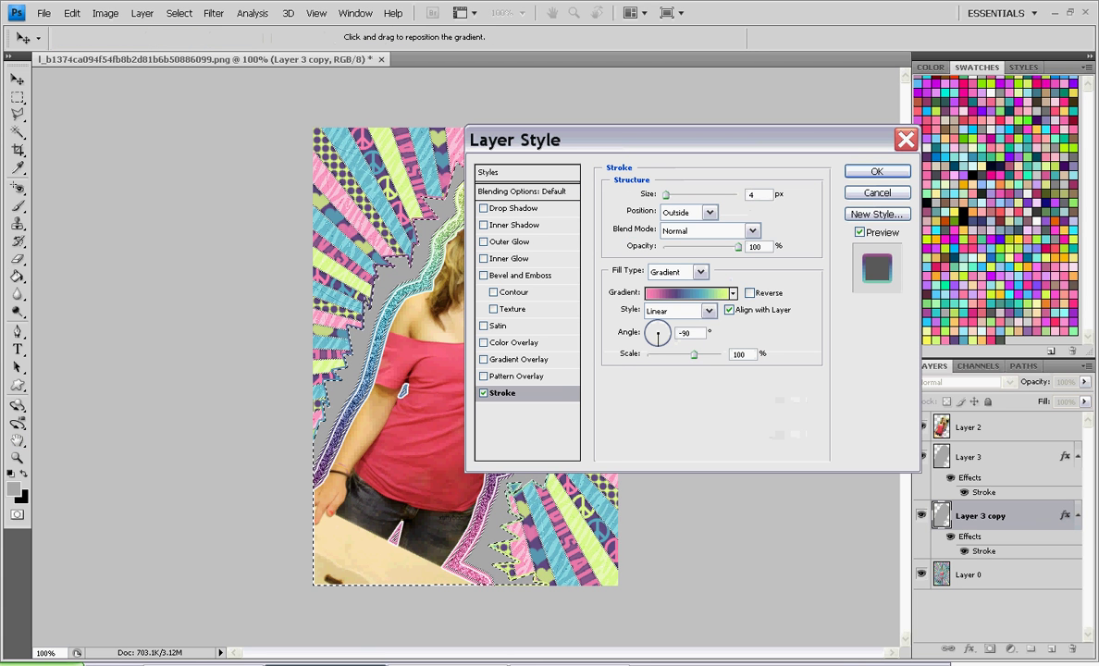
pyautogui.click(694, 270)
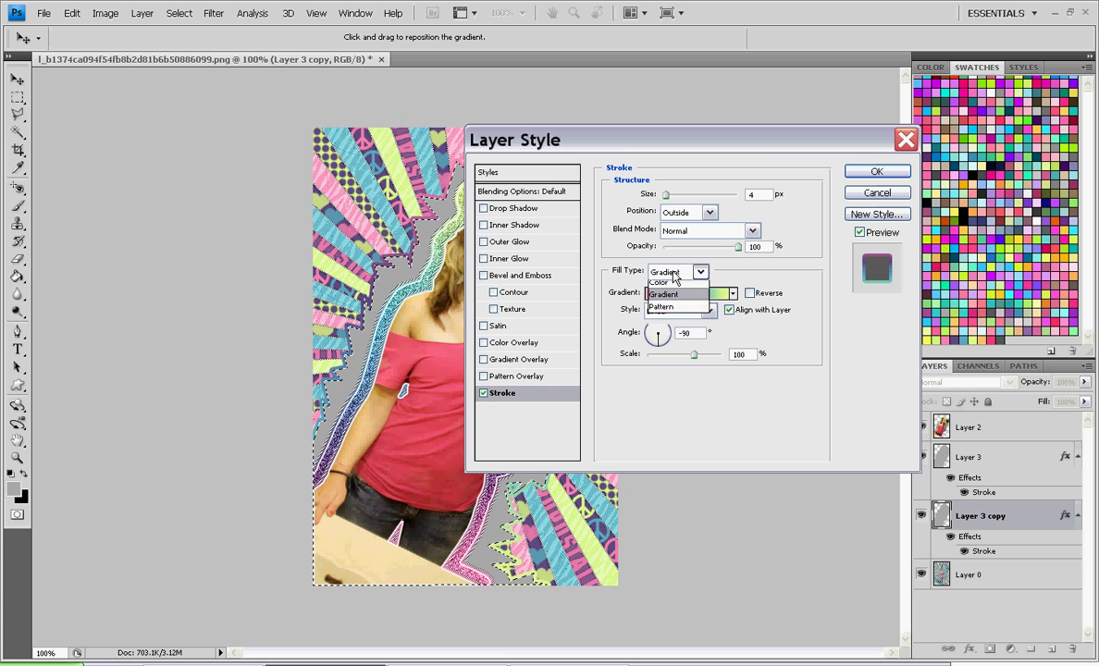
pyautogui.click(673, 312)
pyautogui.click(662, 311)
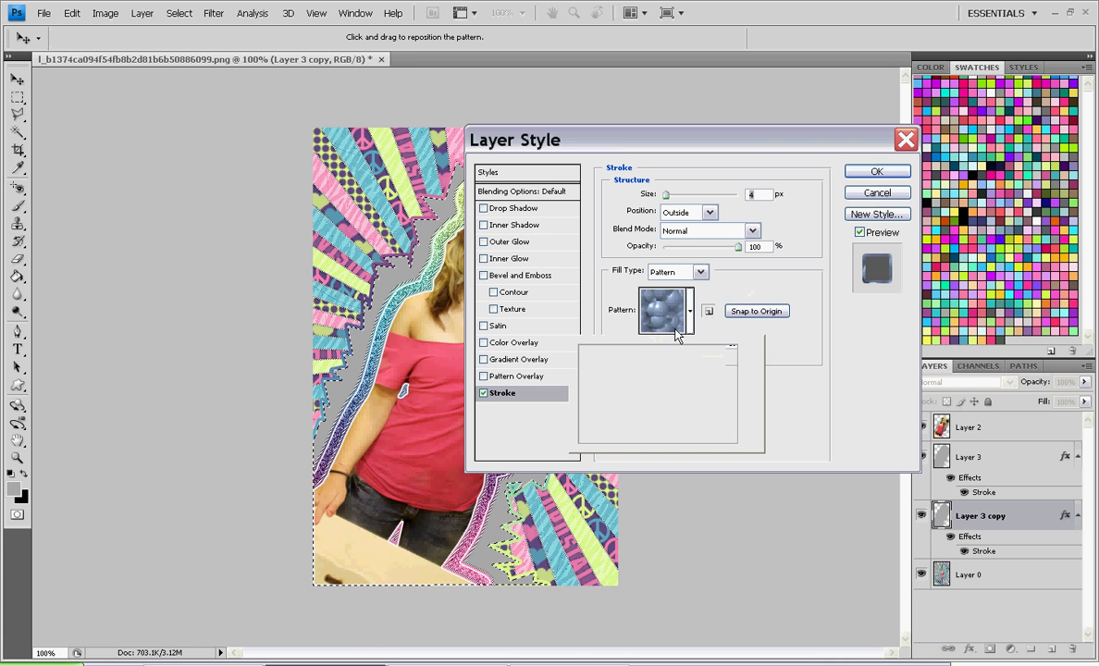
pyautogui.click(688, 373)
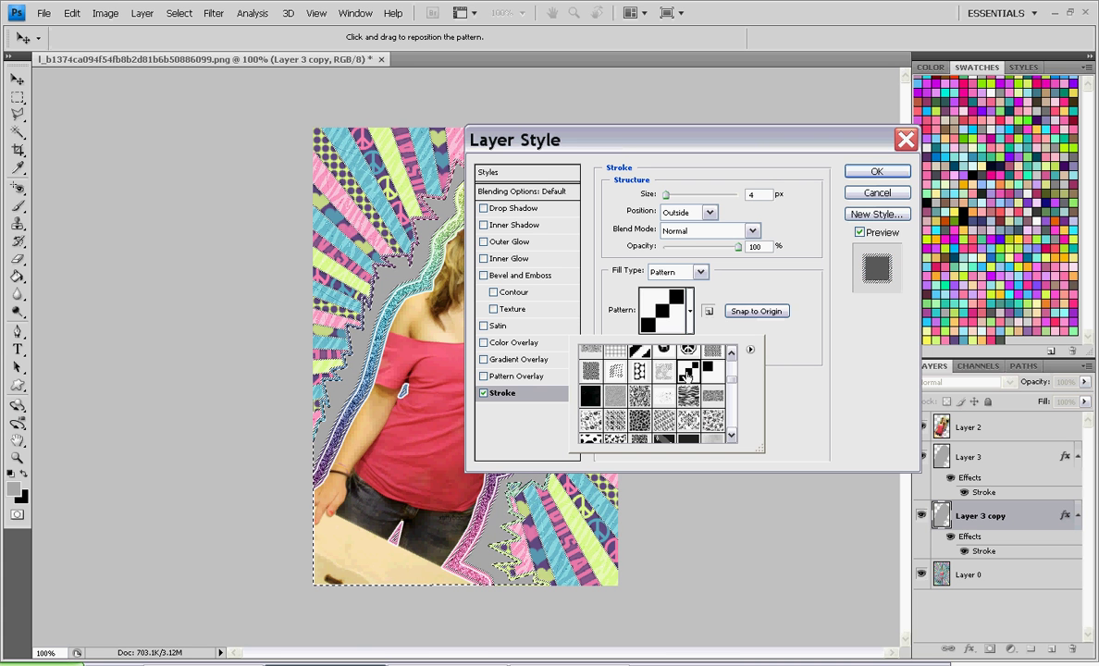
# Add a drop shadow to the Layer 3 copy with distance 0 px, spread 31% and size 16 px, and apply the style.
pyautogui.click(530, 212)
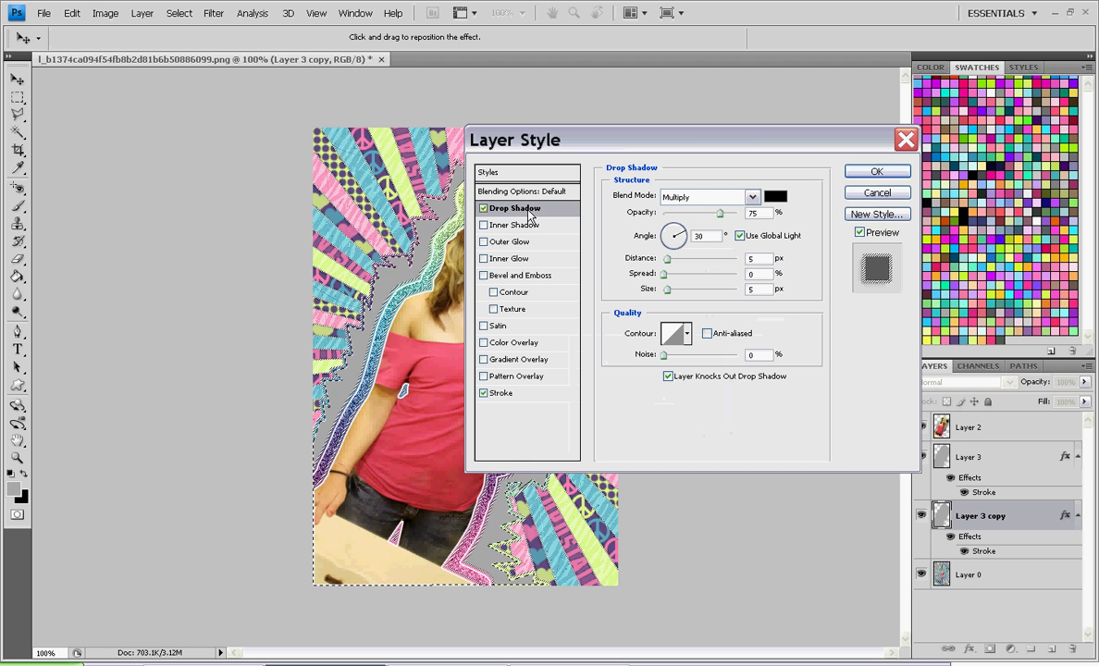
pyautogui.moveTo(666, 258); pyautogui.dragTo(674, 294)
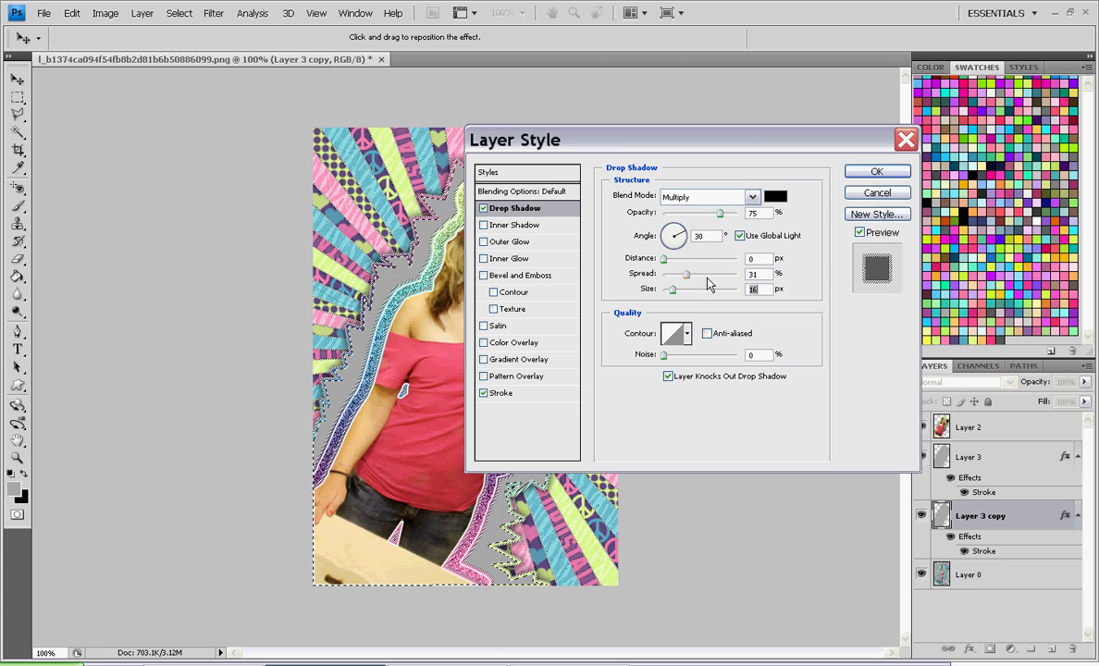
pyautogui.click(866, 177)
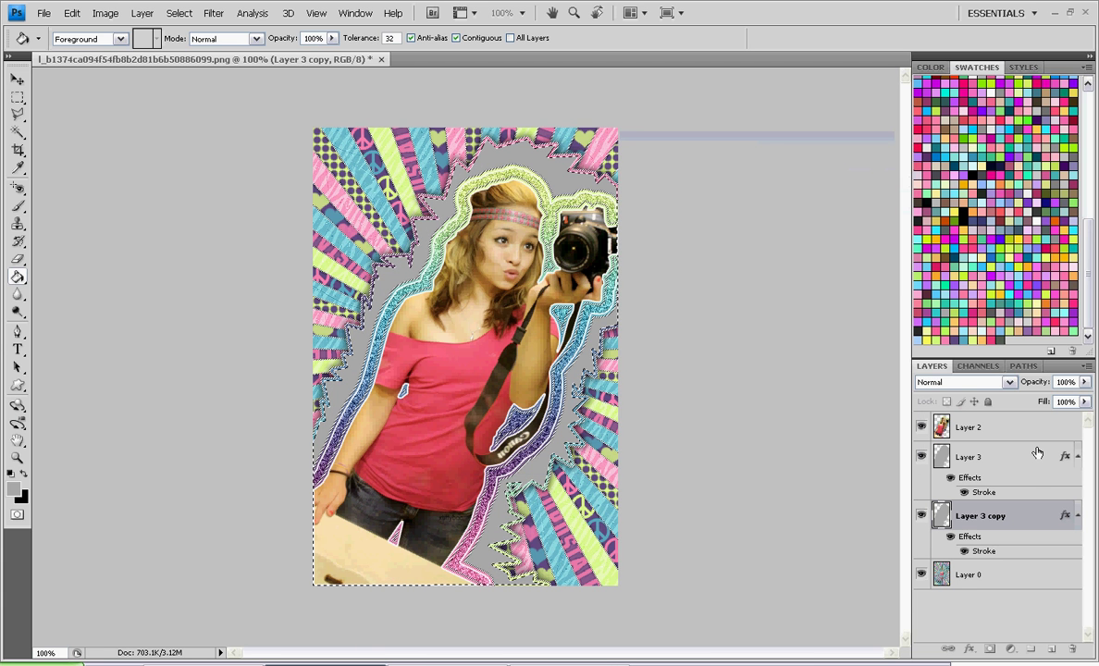
# Open the layer style settings of Layer 3.
pyautogui.click(1012, 461)
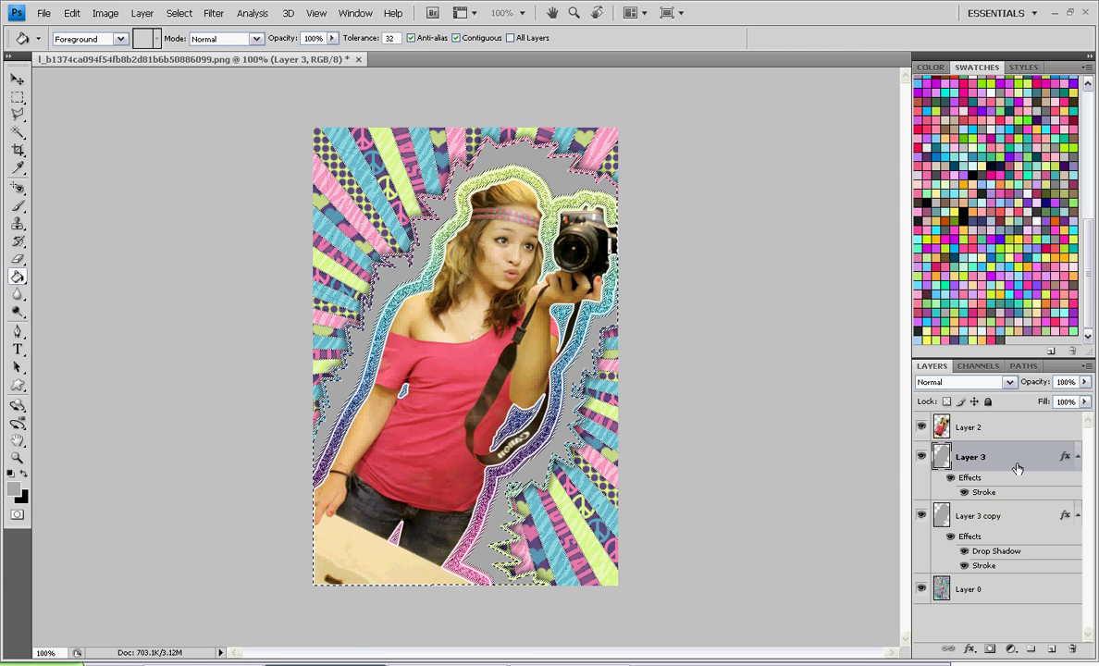
pyautogui.doubleClick(1015, 460)
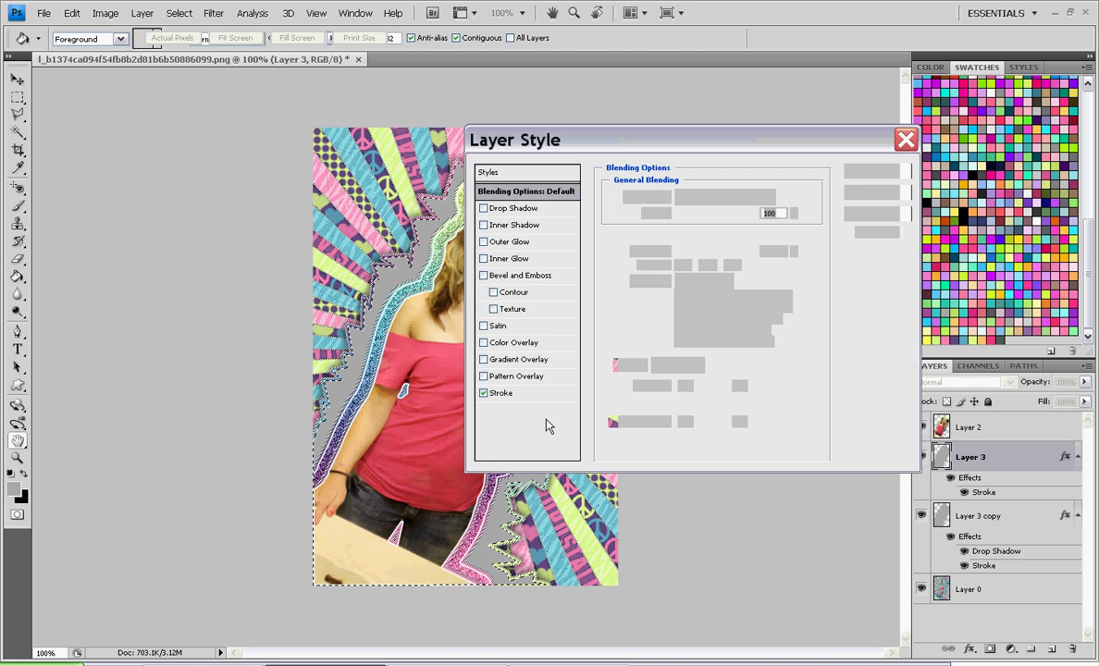
pyautogui.click(517, 375)
pyautogui.click(712, 246)
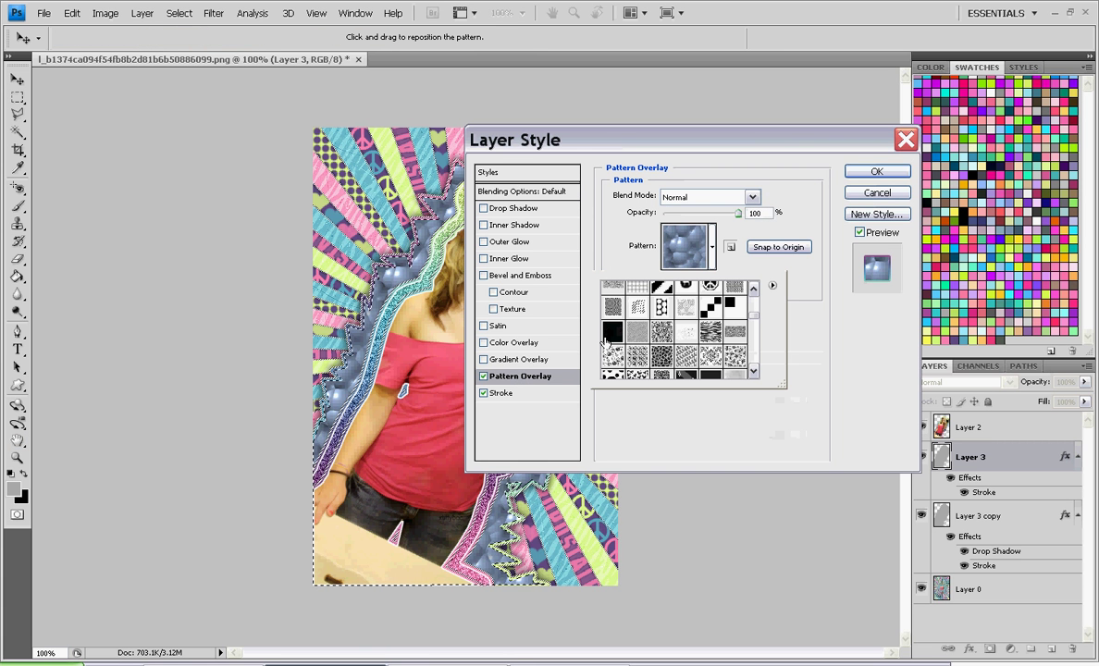
pyautogui.click(483, 375)
# Add a gradient overlay to Layer 3 using the pink-purple-blue-lime preset at a -90° angle.
pyautogui.click(482, 359)
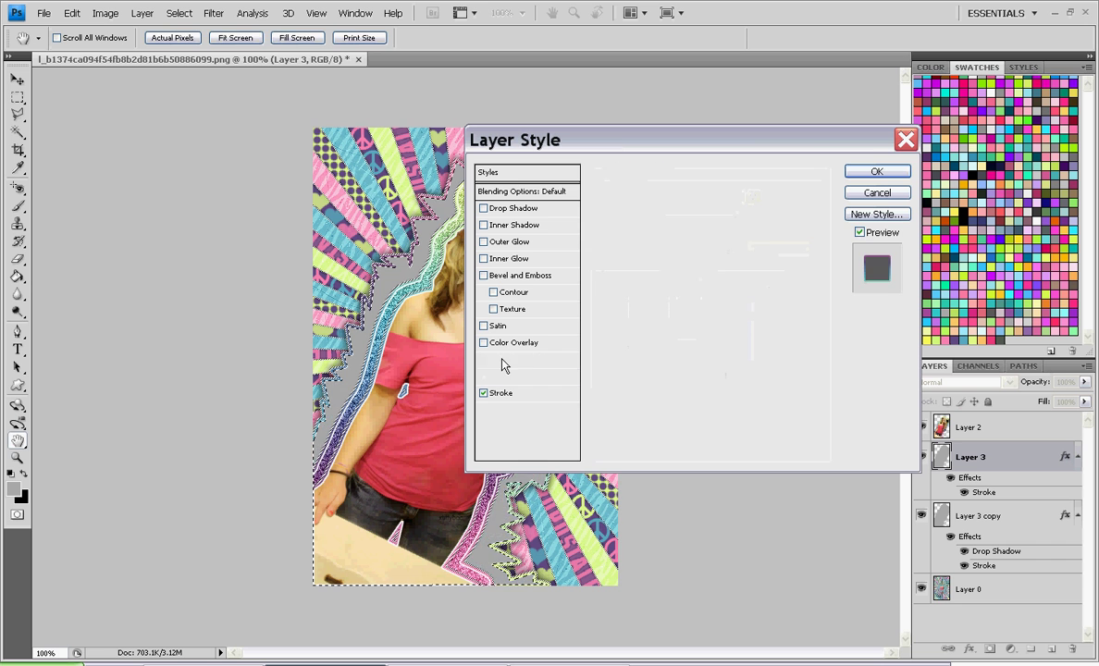
pyautogui.click(707, 229)
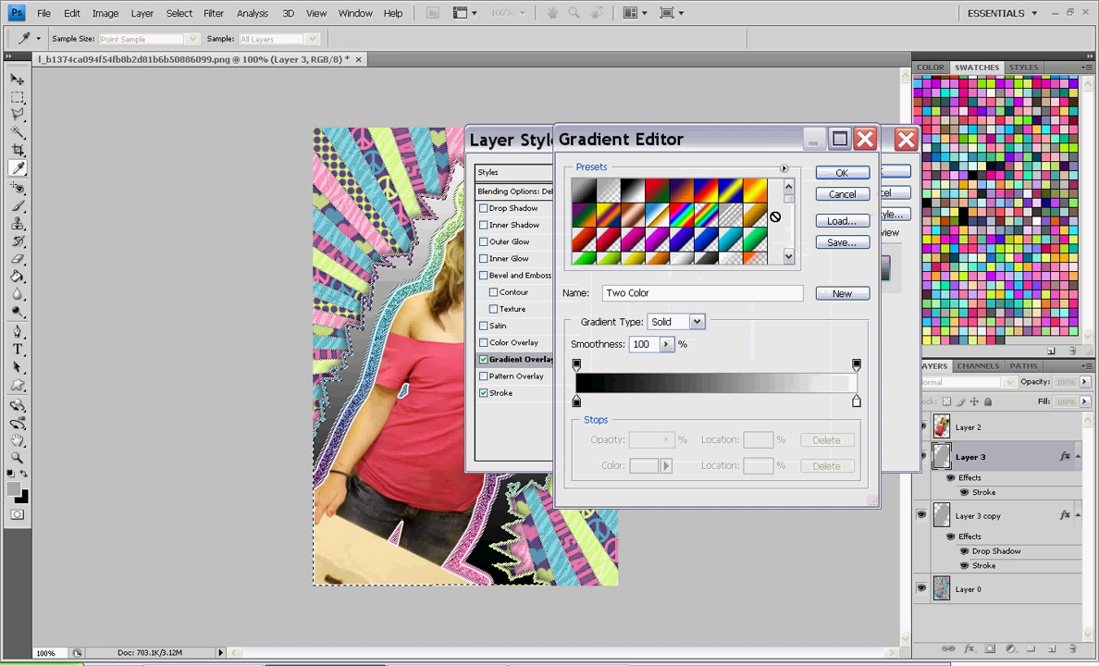
pyautogui.moveTo(791, 208); pyautogui.dragTo(789, 247)
pyautogui.click(755, 184)
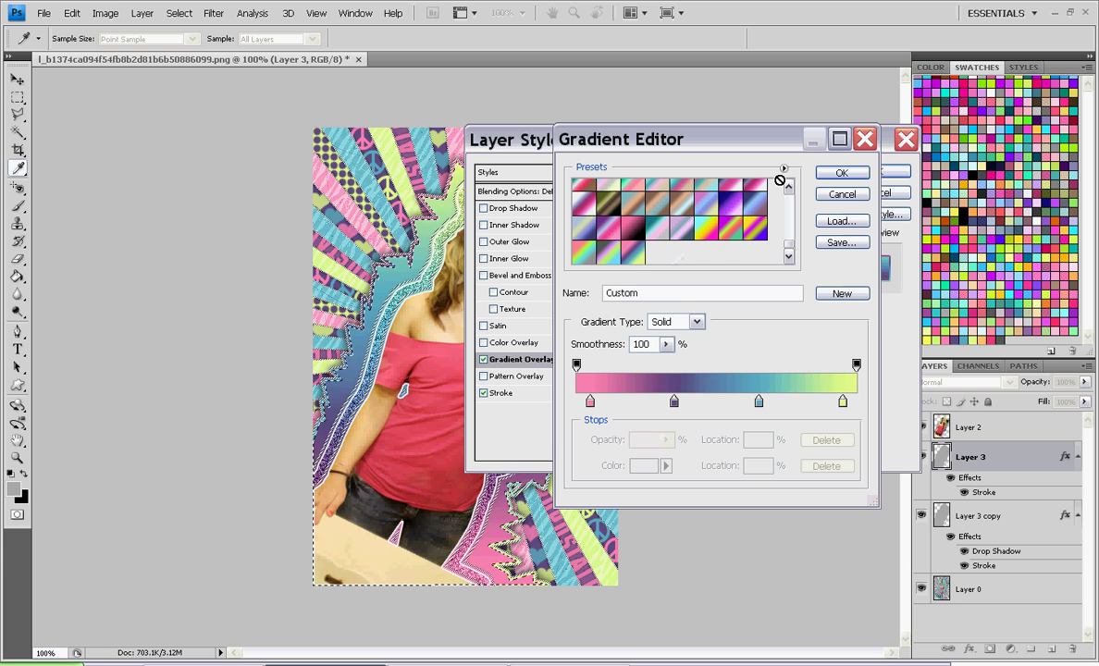
pyautogui.click(840, 174)
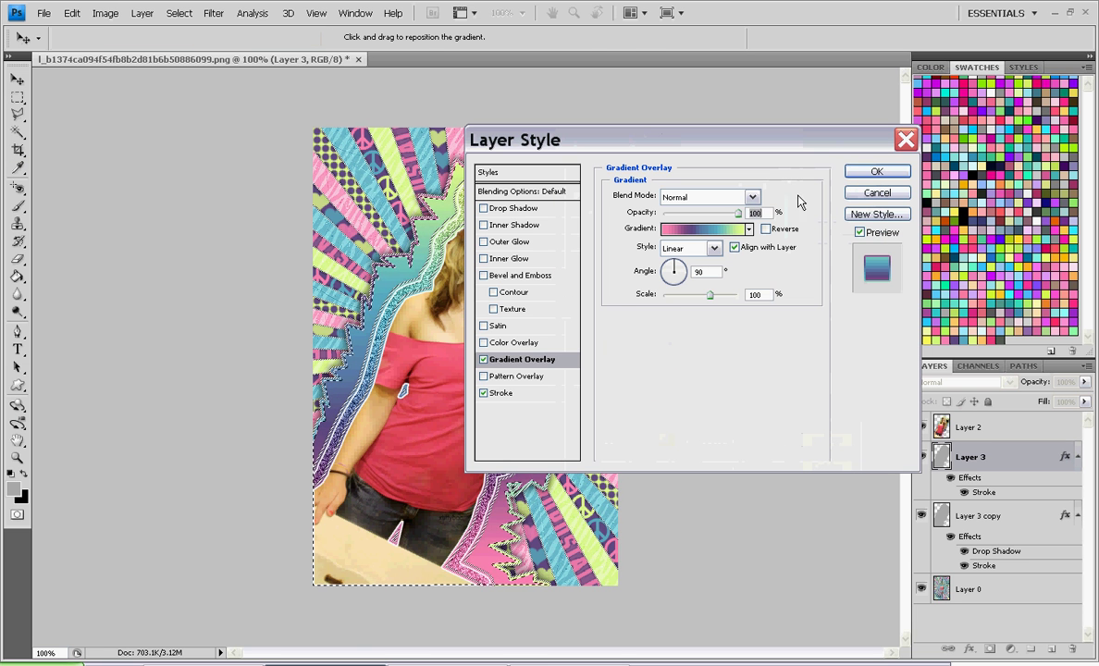
pyautogui.click(675, 288)
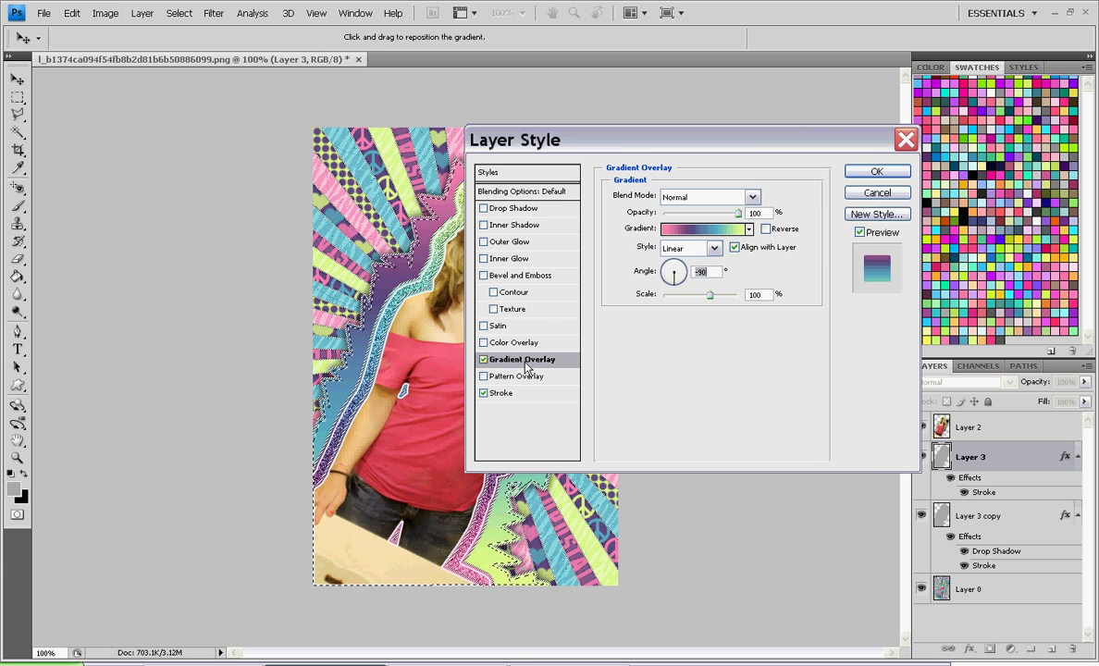
# Add a pattern overlay to Layer 3 using the gray diagonal scratch pattern.
pyautogui.click(510, 376)
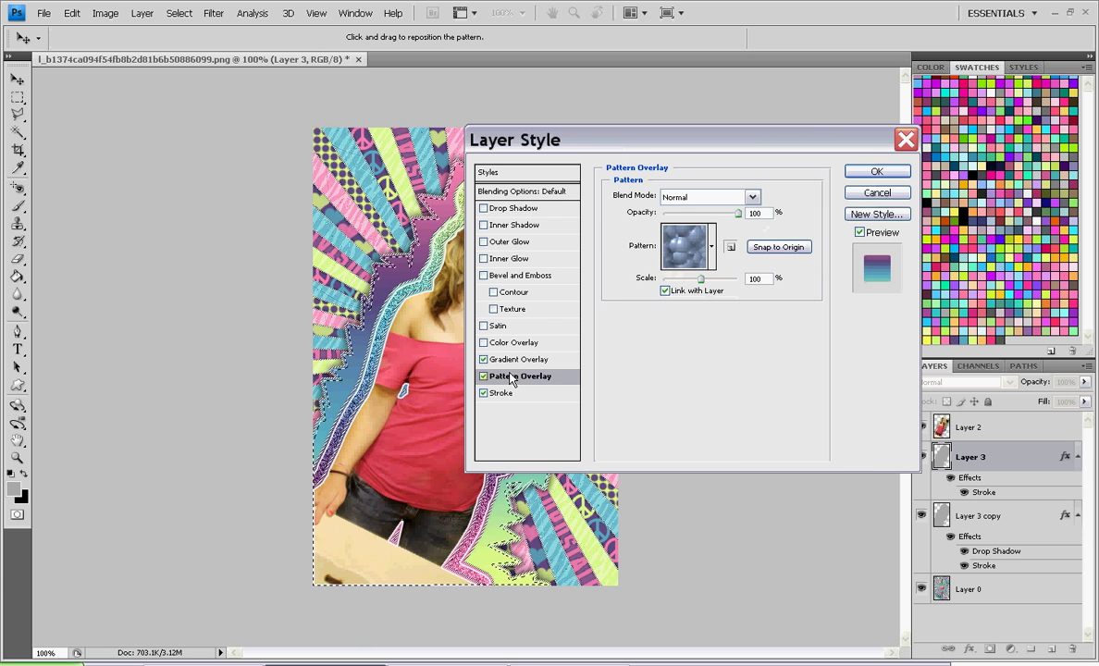
pyautogui.click(673, 245)
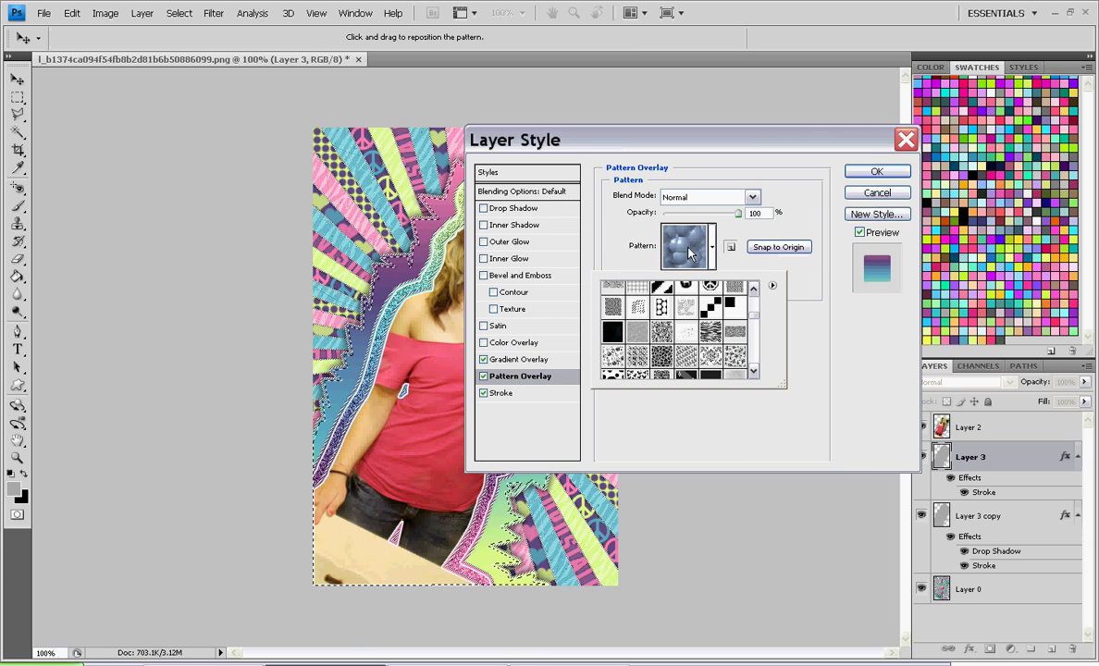
pyautogui.click(612, 301)
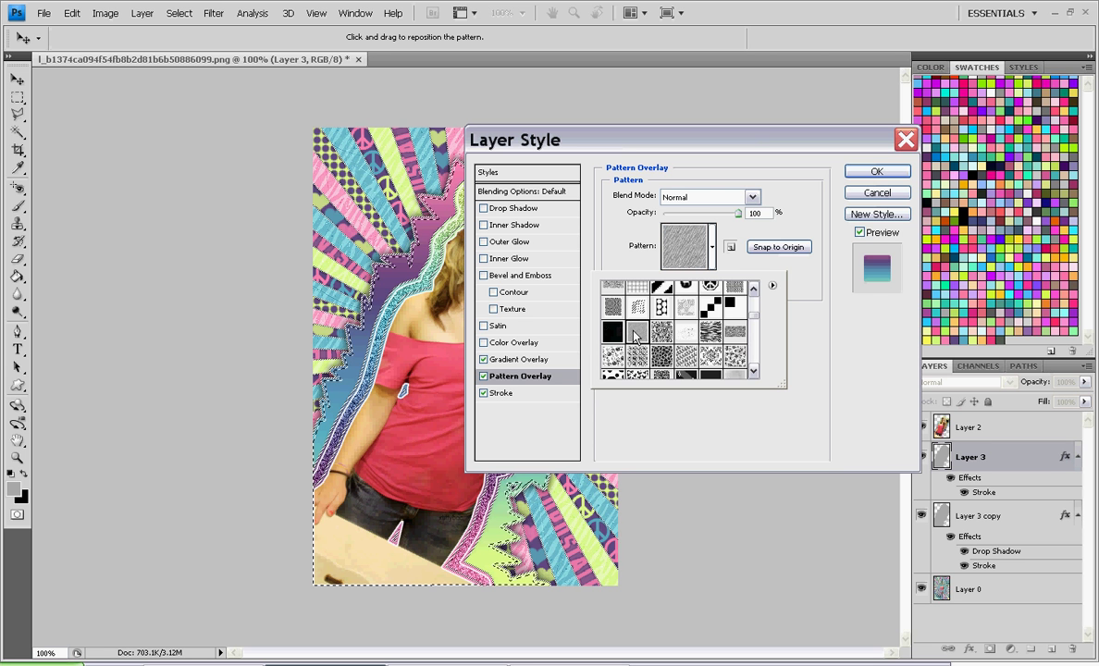
# Set the blend mode of Layer 3's gradient overlay to Overlay and apply the layer style.
pyautogui.click(522, 361)
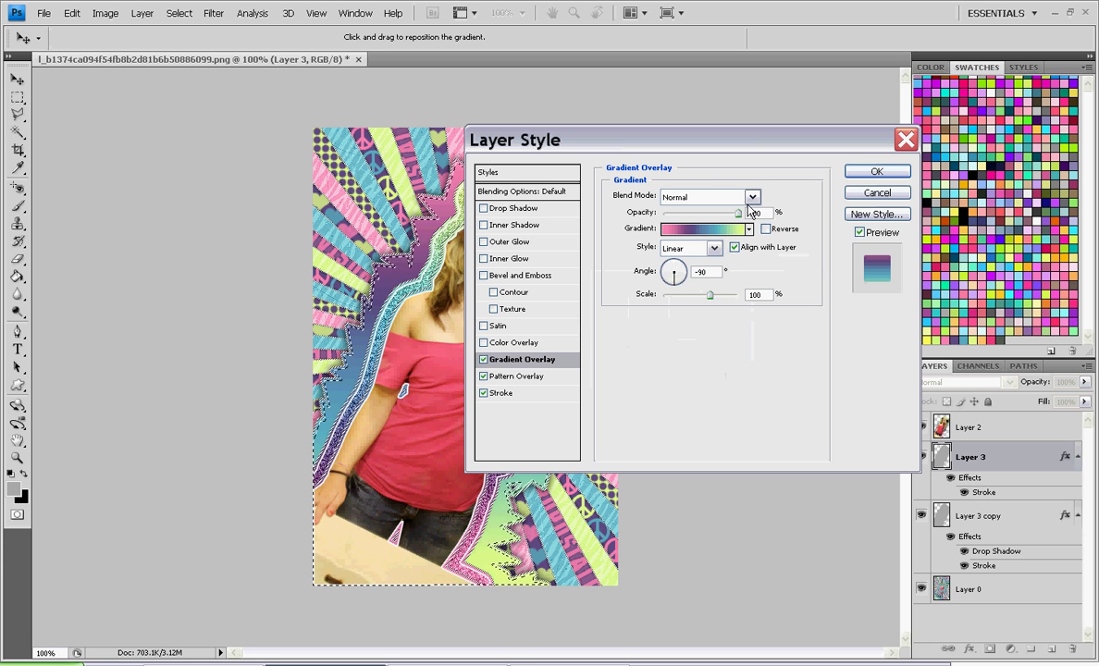
pyautogui.click(753, 198)
pyautogui.click(754, 200)
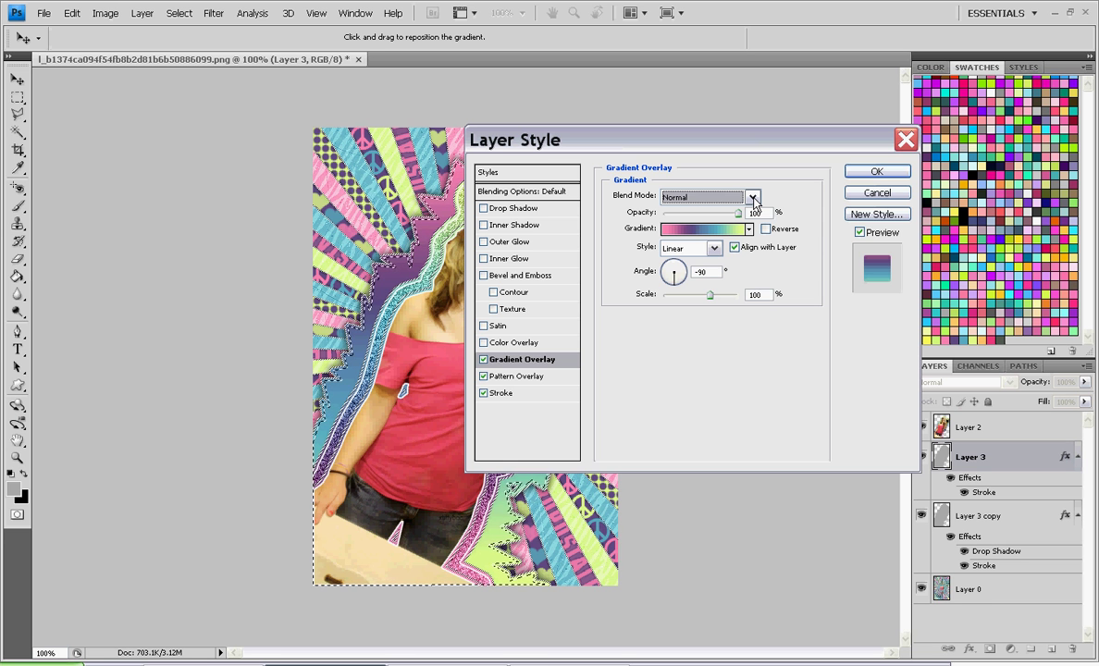
pyautogui.press('Down')
pyautogui.press('Down')
pyautogui.press('Down')
pyautogui.press('Down')
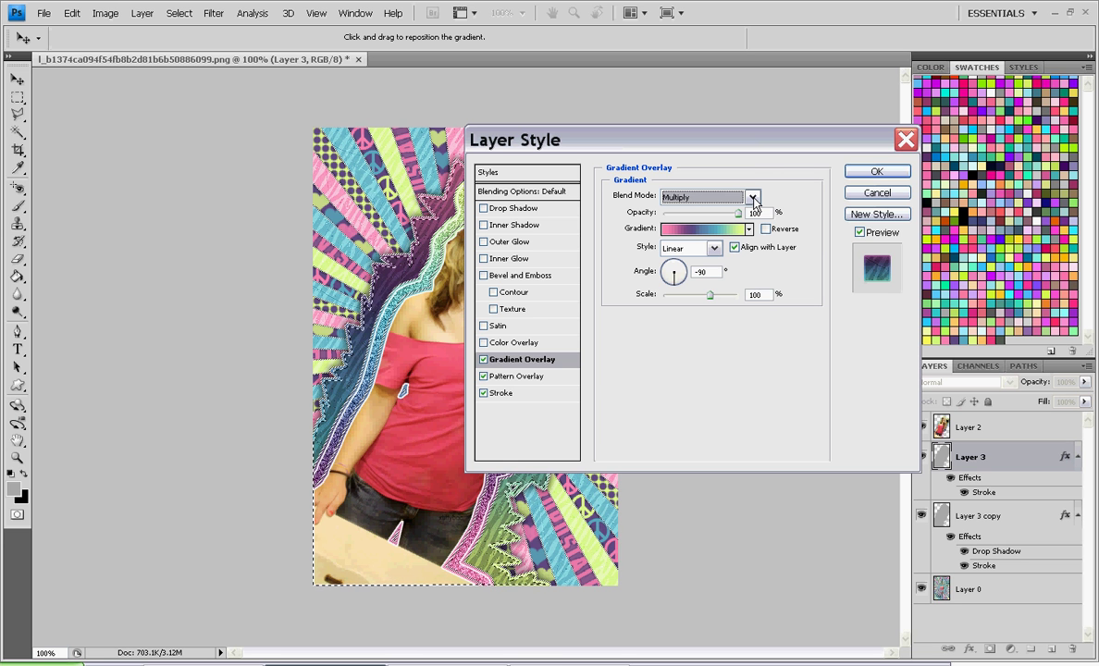
pyautogui.press('Down')
pyautogui.press('Down')
pyautogui.press('Down')
pyautogui.press('Down')
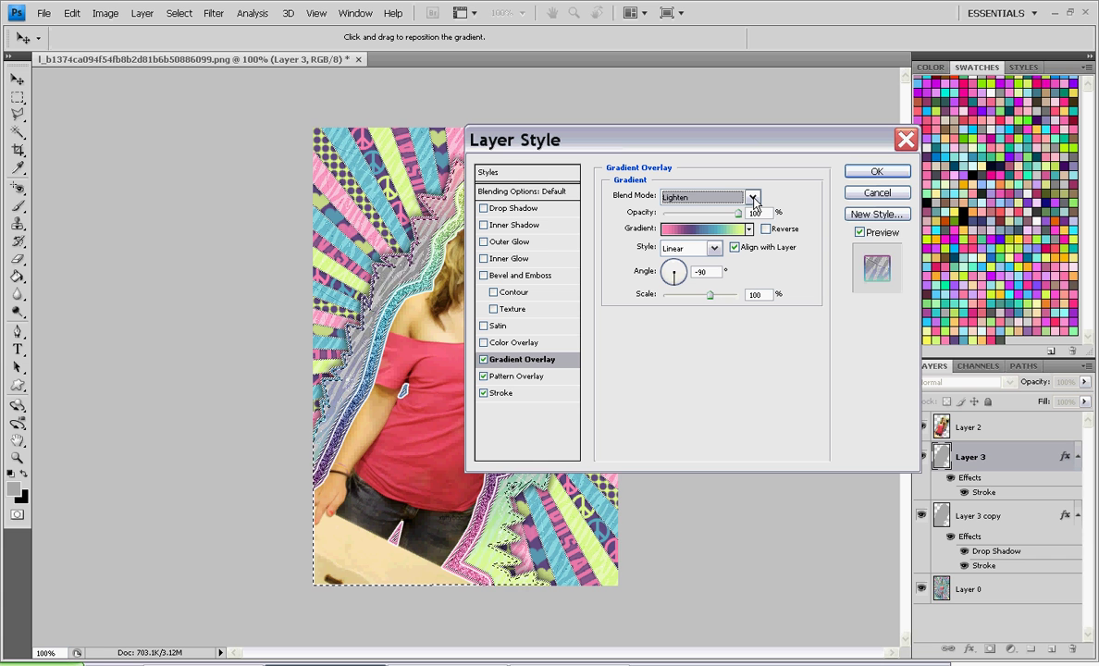
pyautogui.press('Down')
pyautogui.press('Down')
pyautogui.press('Down')
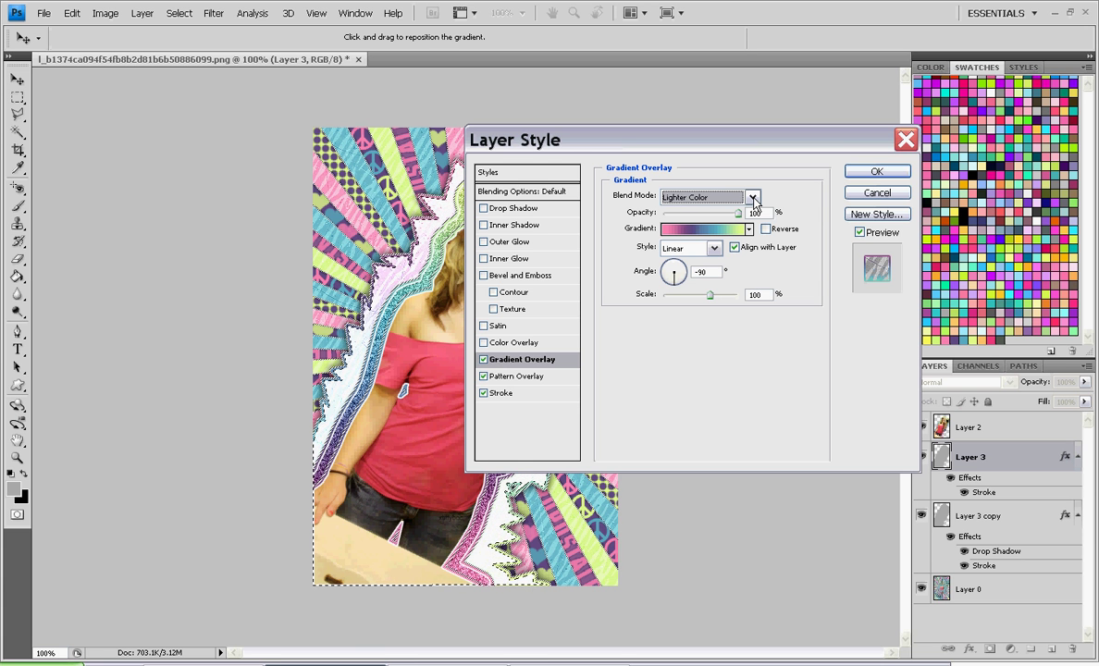
pyautogui.press('Down')
pyautogui.press('Down')
pyautogui.press('Up')
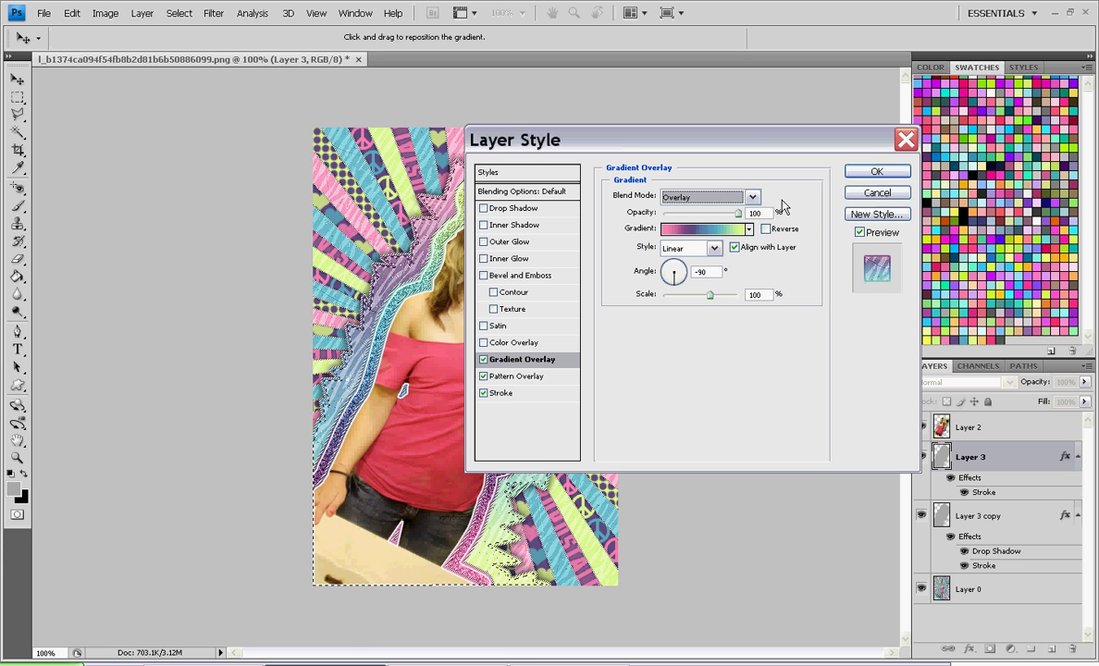
pyautogui.click(871, 173)
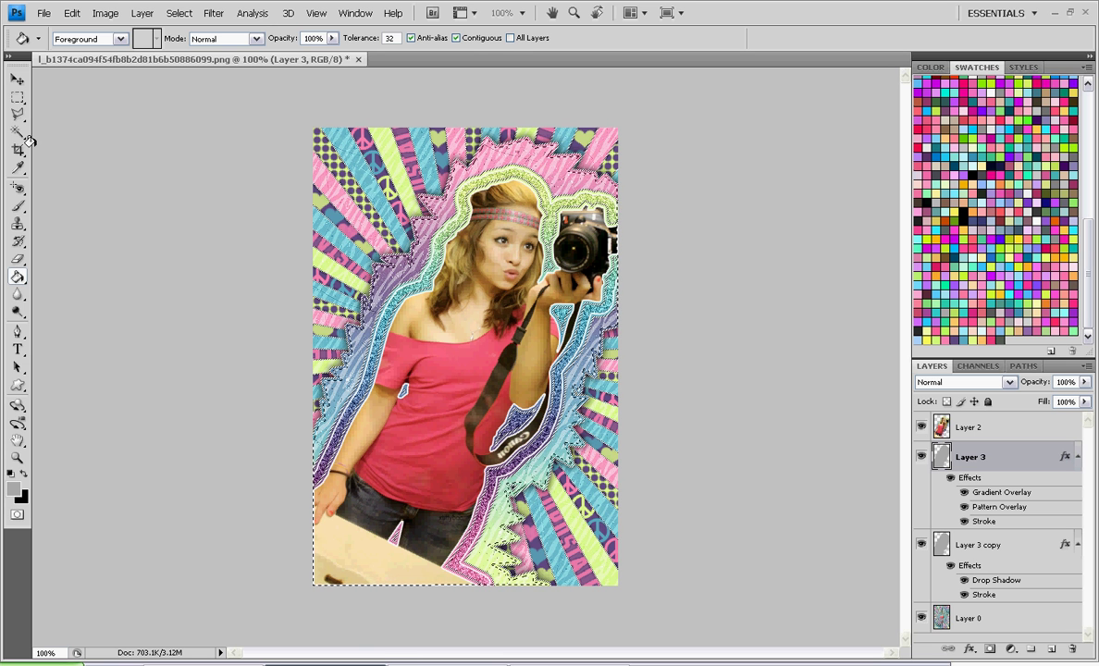
# Switch to the Rectangular Marquee tool and deselect the jagged shape's selection.
pyautogui.click(18, 98)
pyautogui.rightClick(19, 103)
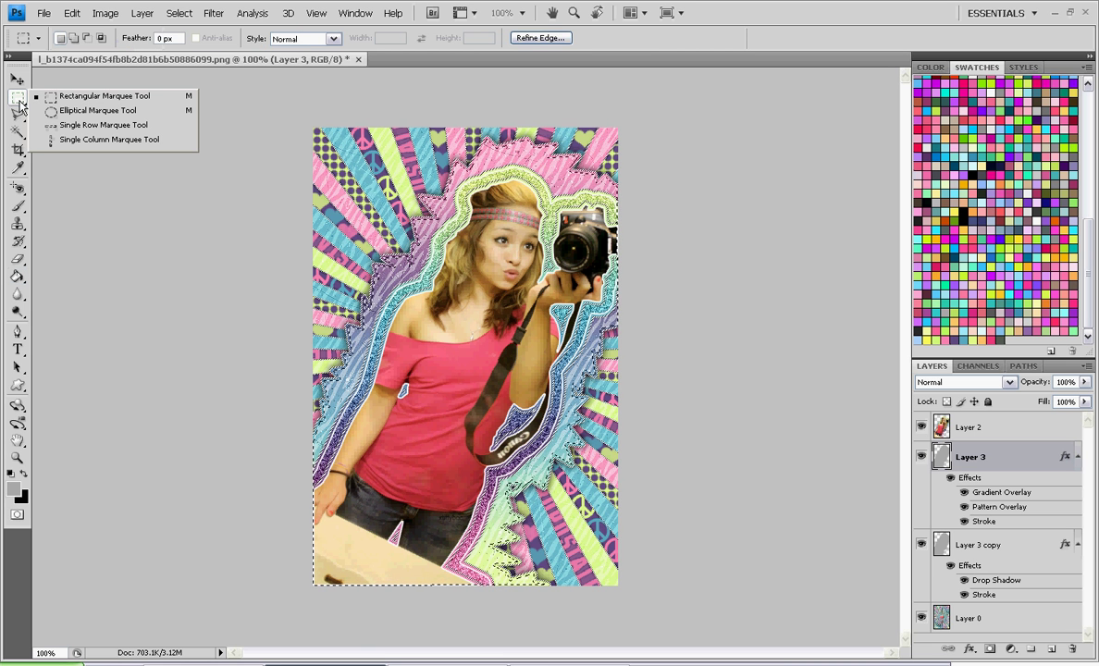
pyautogui.click(74, 112)
pyautogui.click(147, 120)
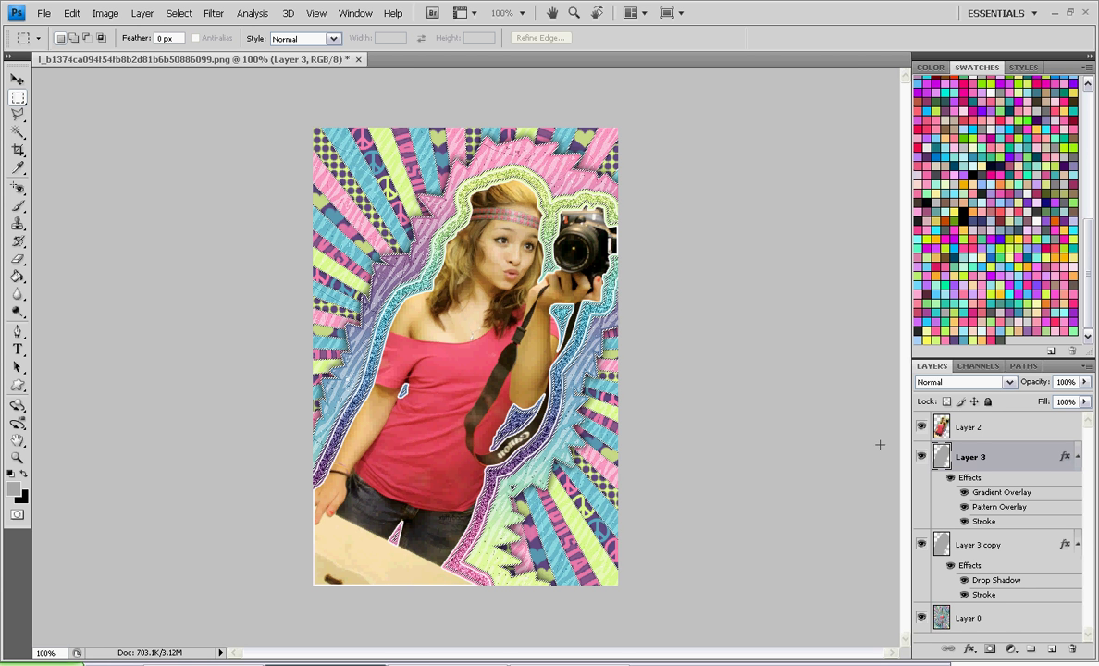
# Make Layer 0, the patterned sunburst background, the active layer.
pyautogui.click(1007, 617)
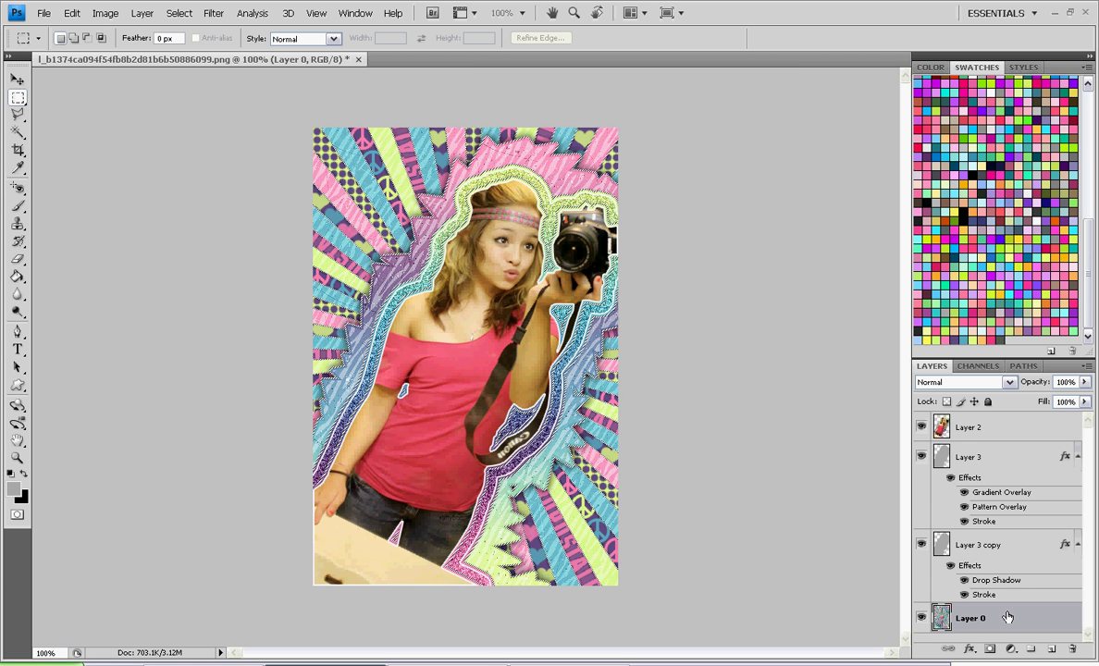
pyautogui.rightClick(1007, 617)
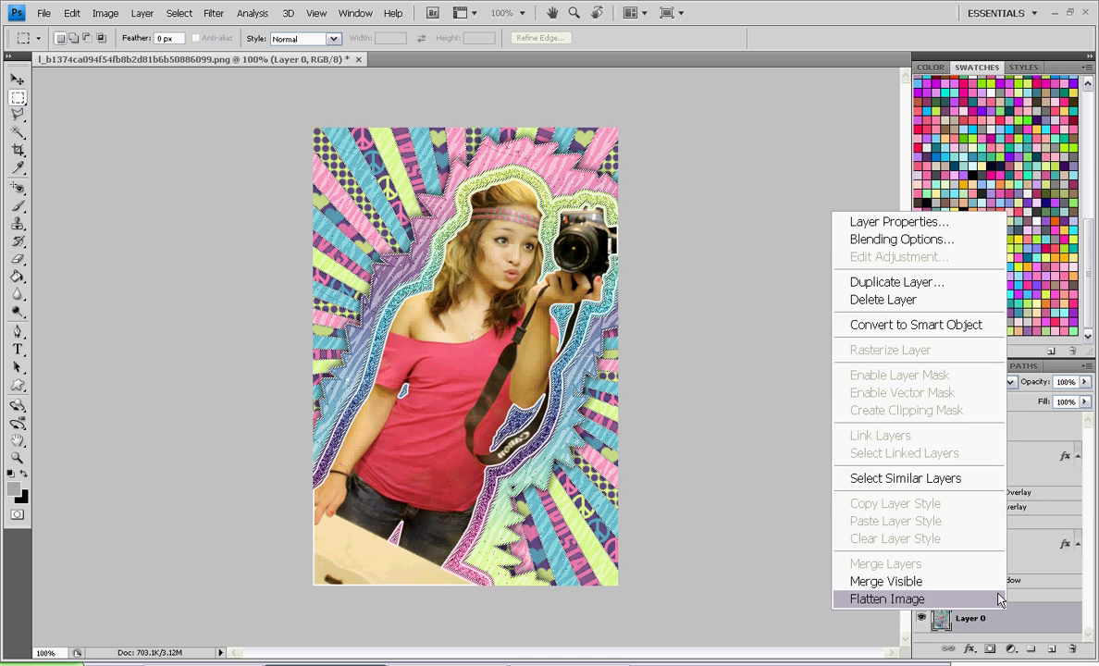
pyautogui.click(1040, 619)
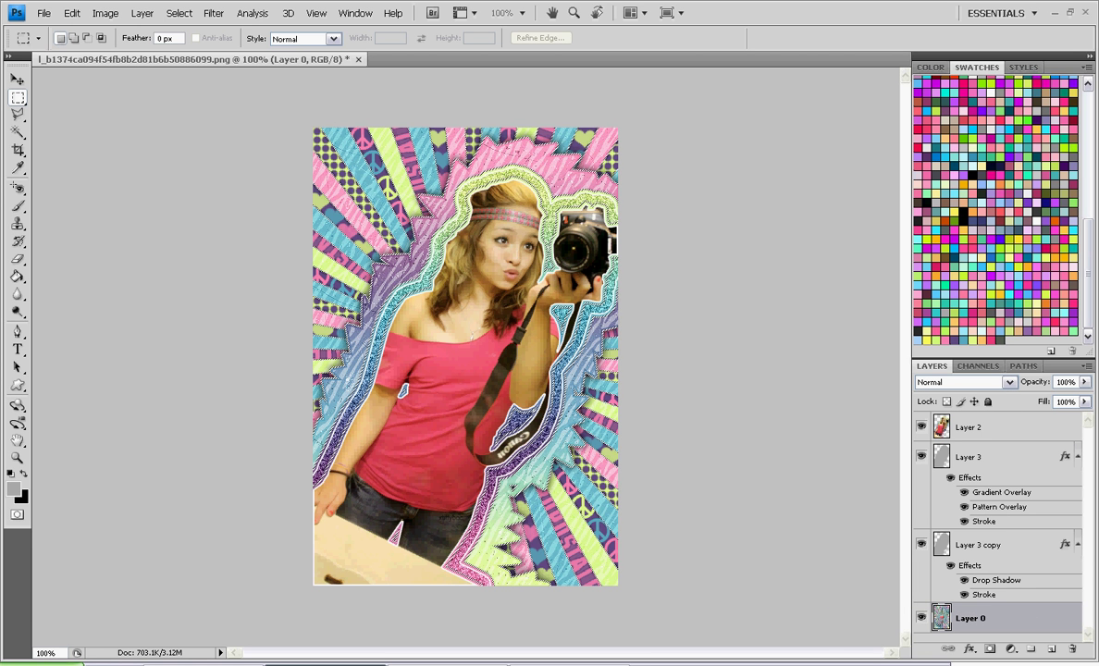